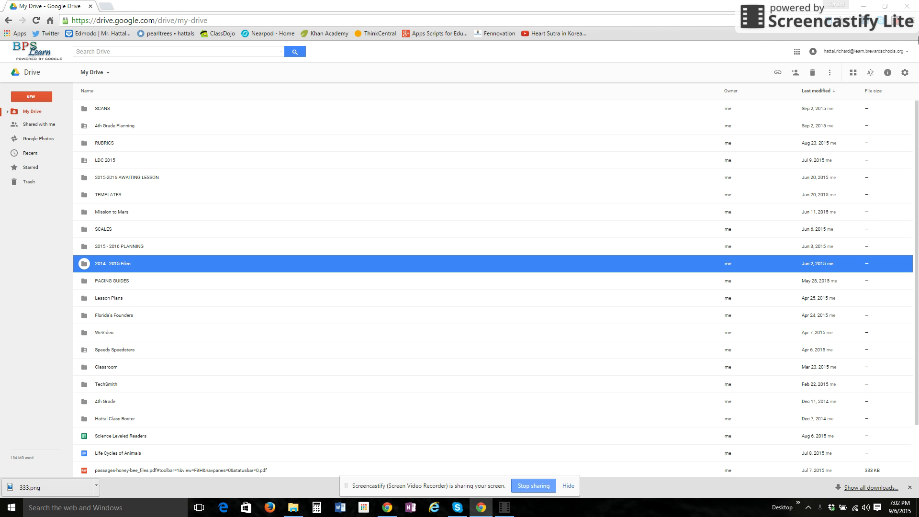
- Enlarge the browser zoom of the My Drive page to 150%
left_click(912, 32)
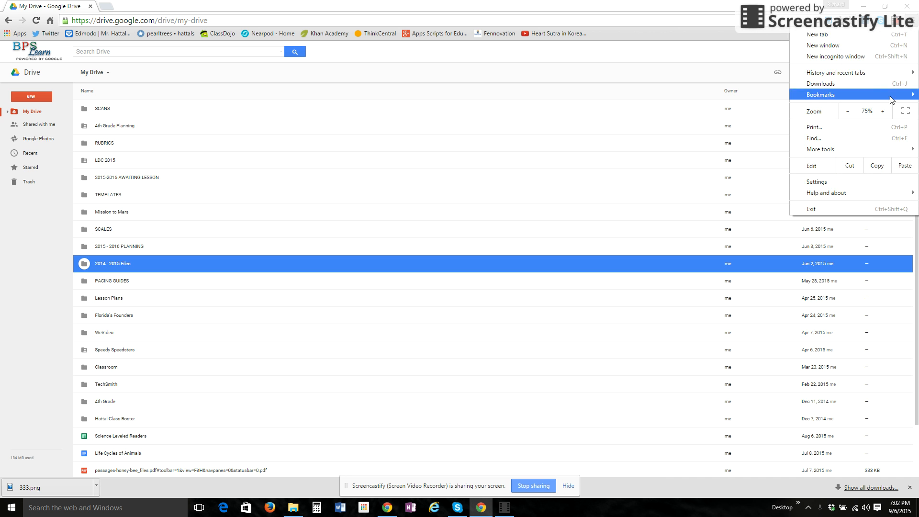
left_click(883, 111)
left_click(883, 111)
left_click(883, 112)
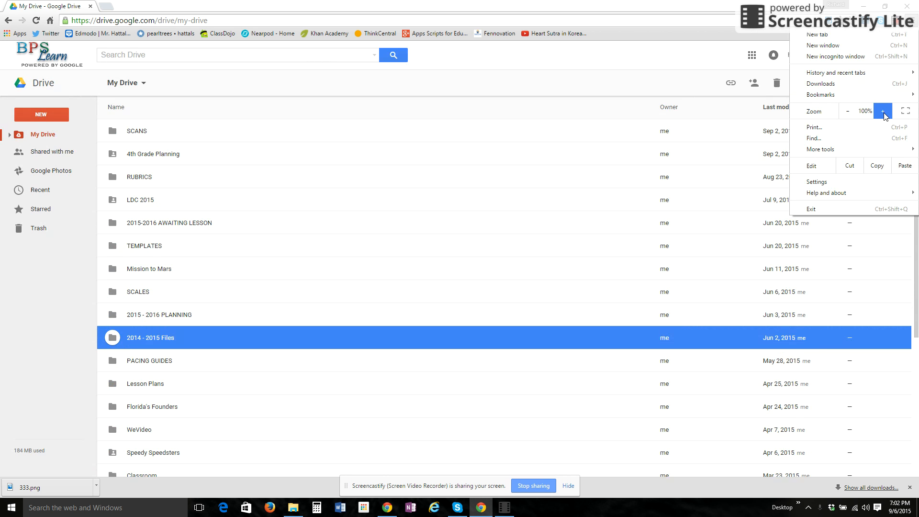
left_click(883, 112)
left_click(883, 112)
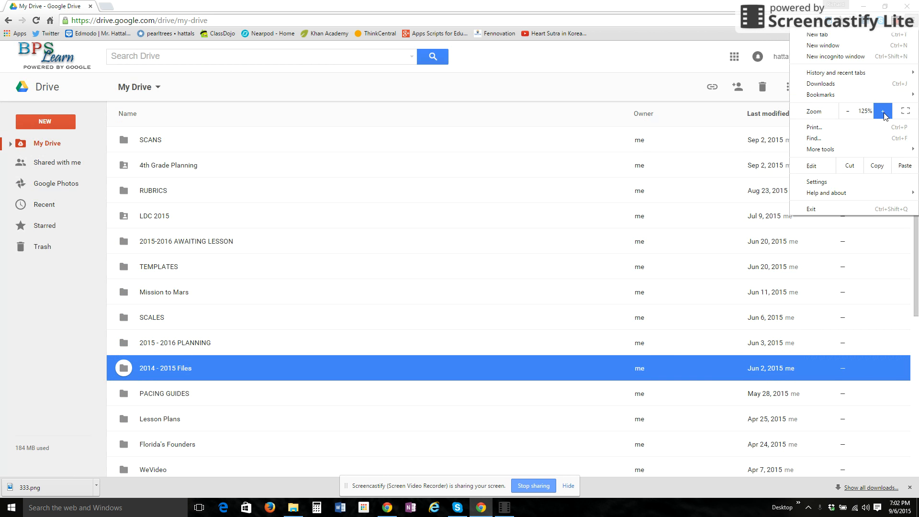
left_click(883, 112)
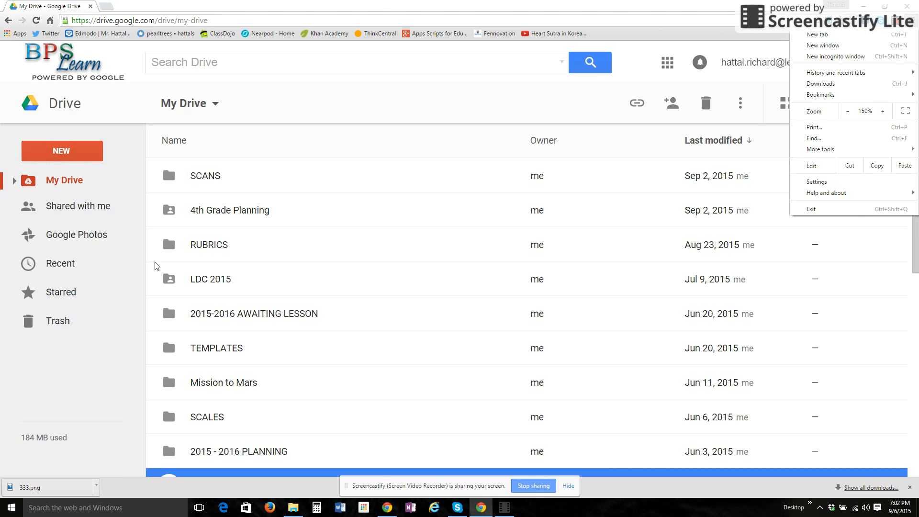
left_click(368, 106)
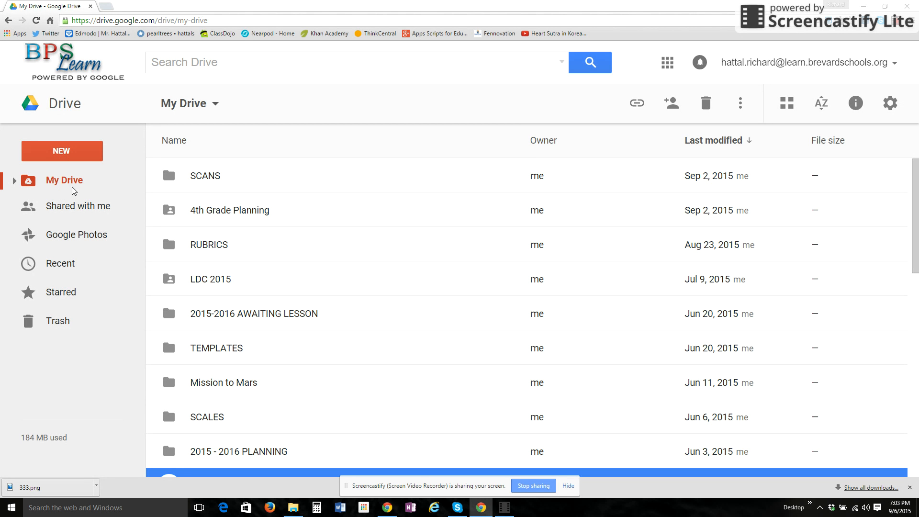
- Create a blank Google Docs document from My Drive and rename it "How To"
left_click(80, 159)
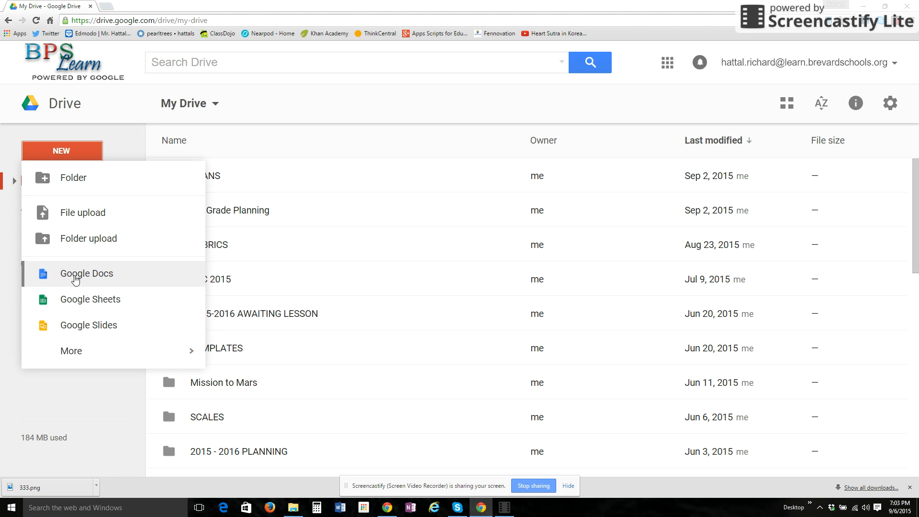
left_click(75, 280)
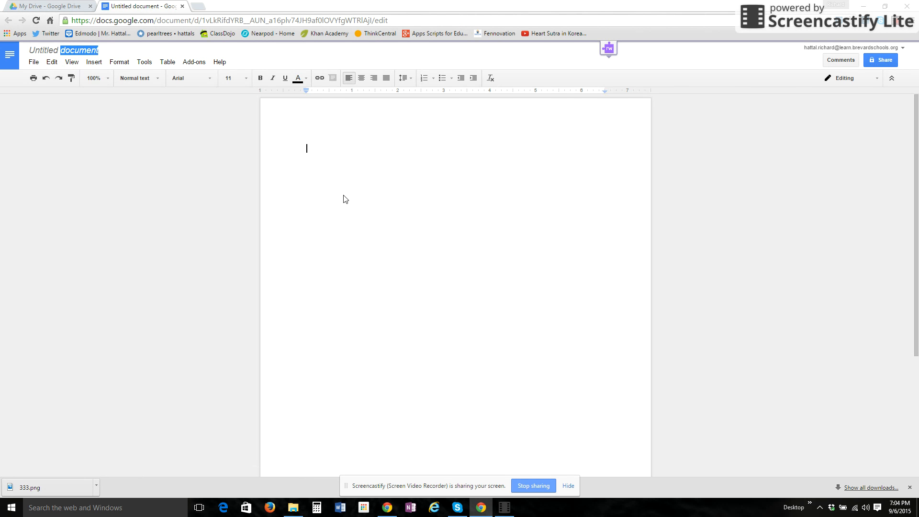
left_click(51, 49)
double_click(51, 49)
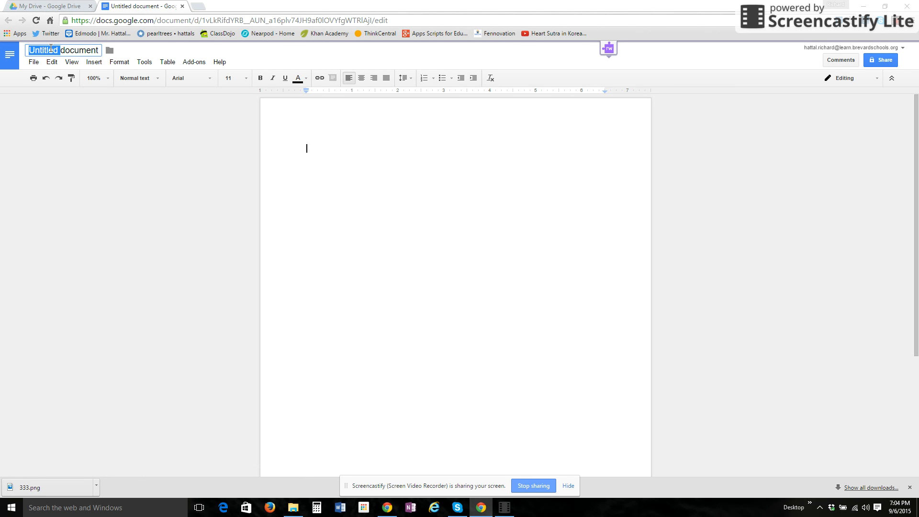
triple_click(71, 50)
type("How ")
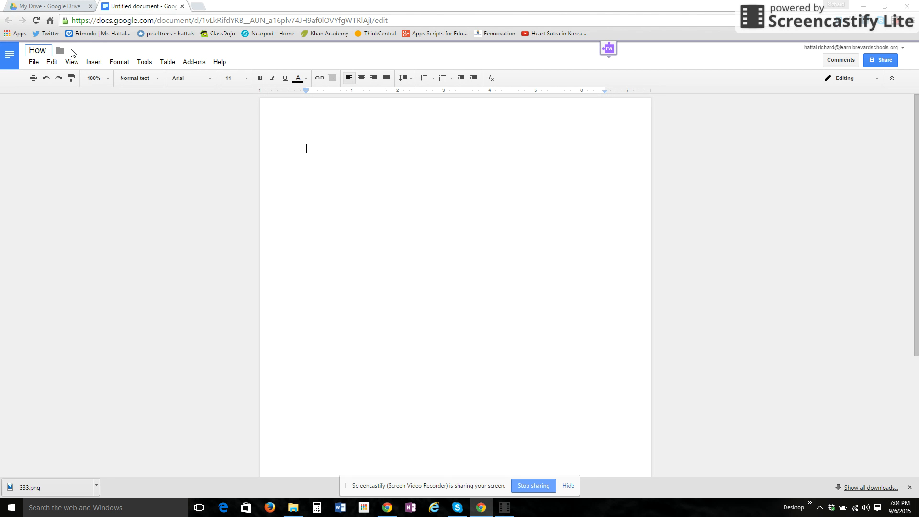
type("To")
left_click(388, 228)
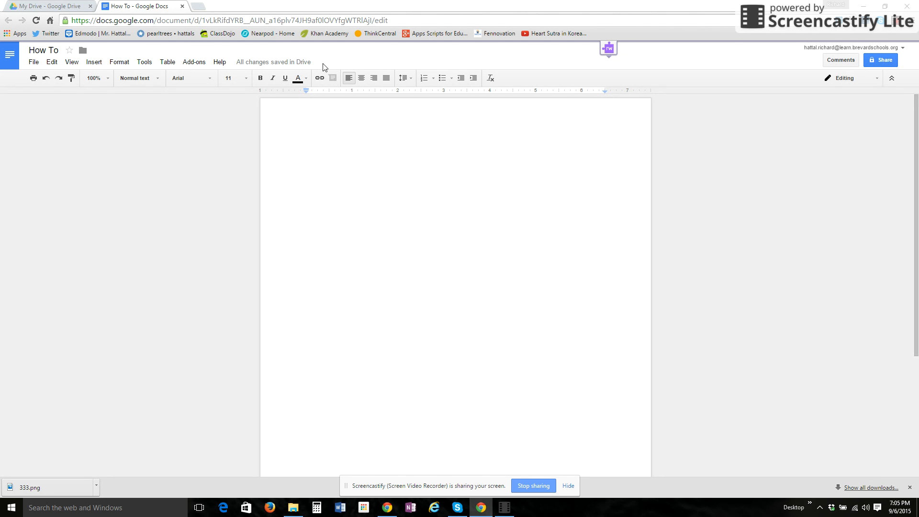
- Enter the non-bold sentence "We can type anything right here." in the document body, followed by a line break
key("ctrl+b")
key("ctrl+b")
type("We can type anything righ")
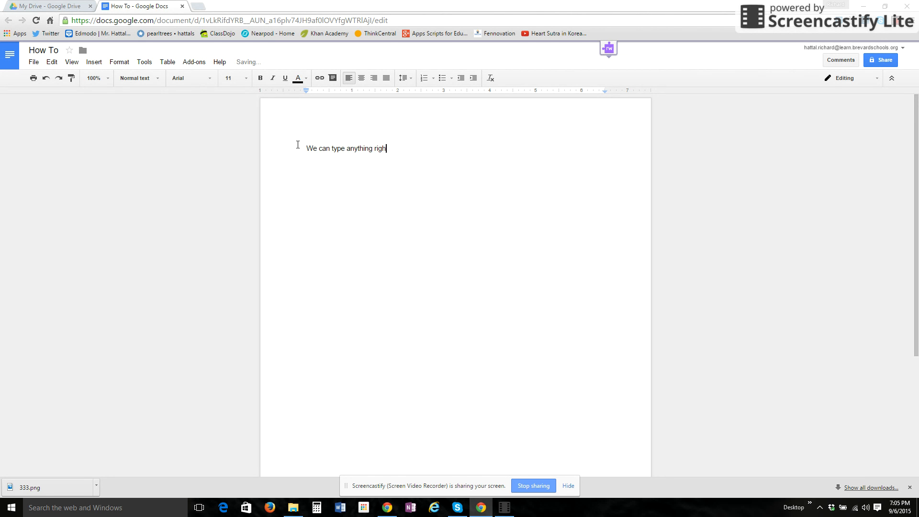
type("t here.")
key("Return")
- Change the font of the sentence "We can type anything right here." to Indie Flower
left_click_drag(308, 148, 406, 150)
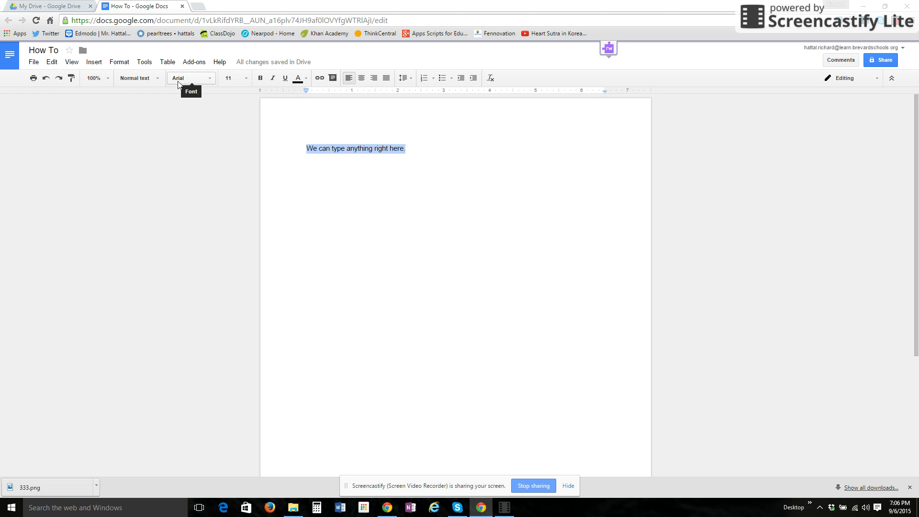
left_click(209, 79)
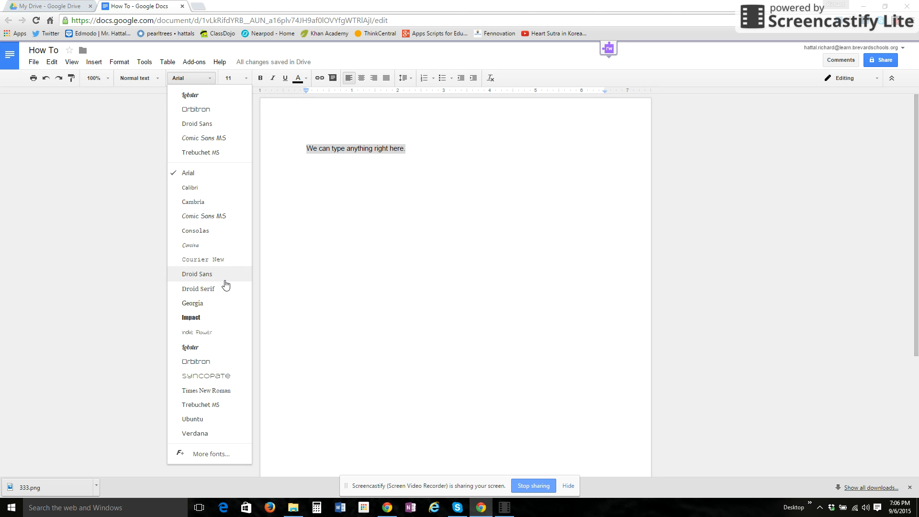
left_click(208, 335)
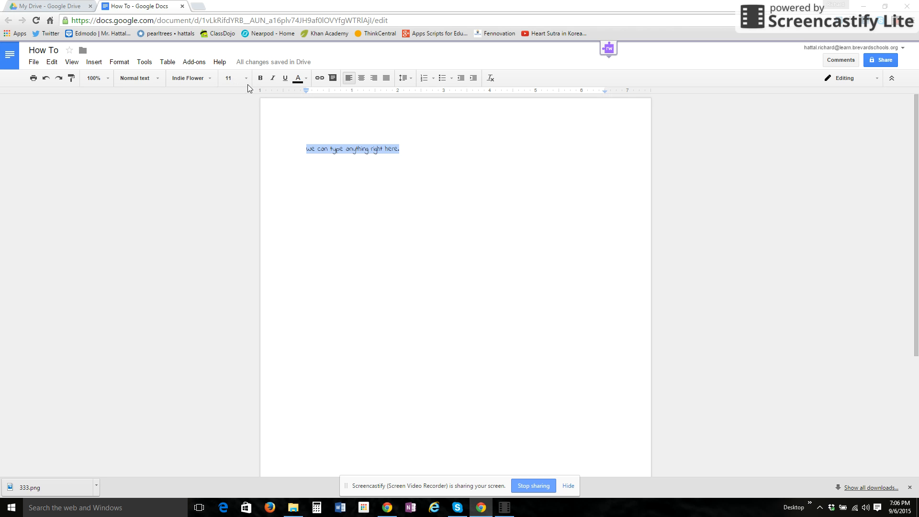
- Enlarge the browser zoom until the document and its controls appear about twice as large, with the document's title and menus shown
left_click(891, 79)
left_click(912, 24)
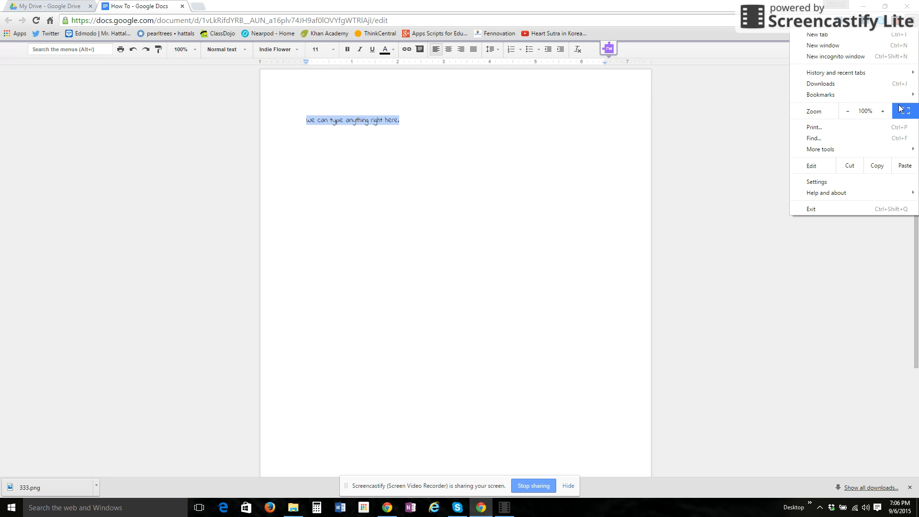
left_click(883, 112)
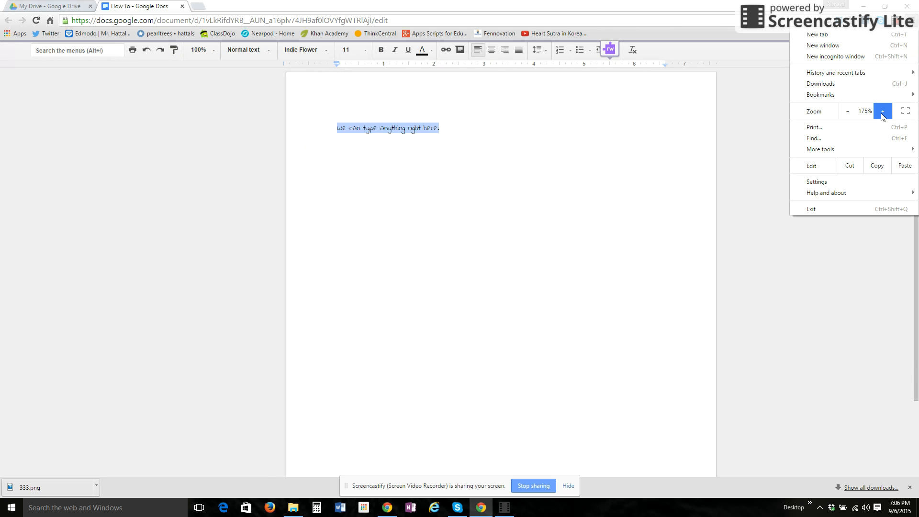
left_click(882, 112)
left_click(517, 163)
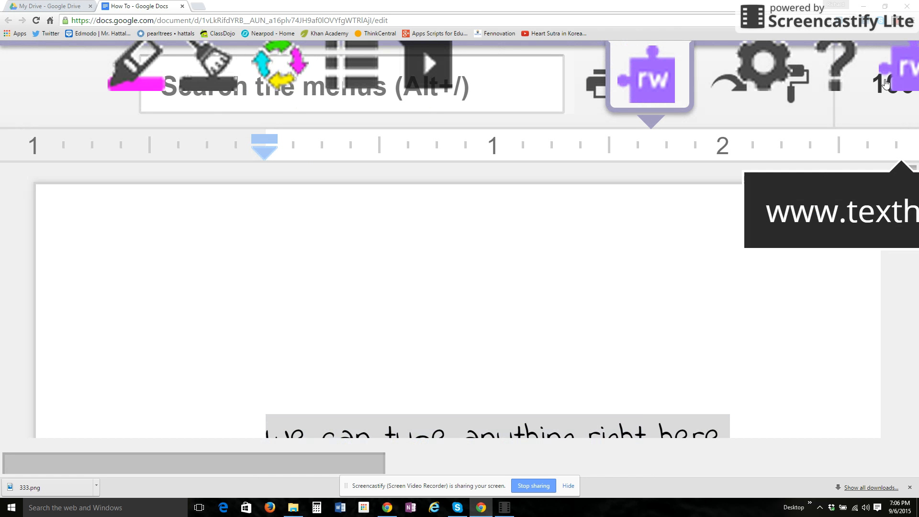
left_click(911, 24)
left_click(851, 112)
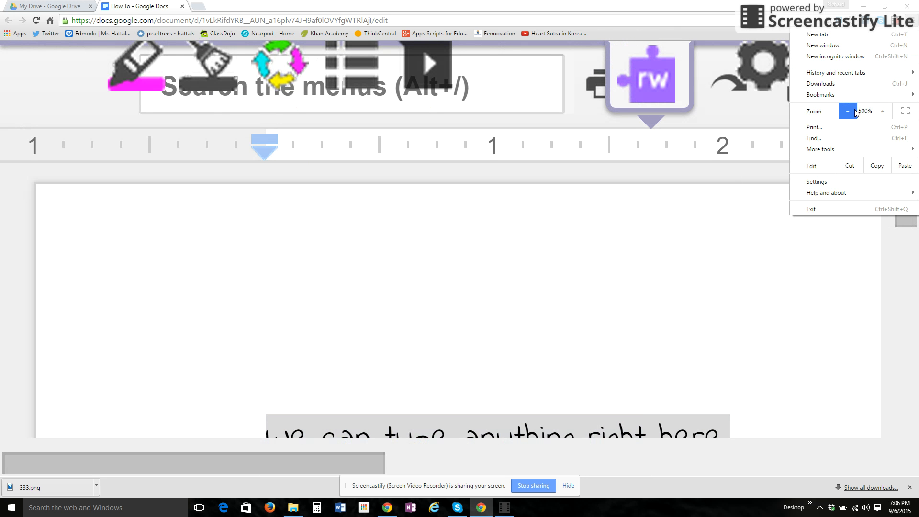
left_click(851, 113)
left_click(852, 112)
left_click(852, 113)
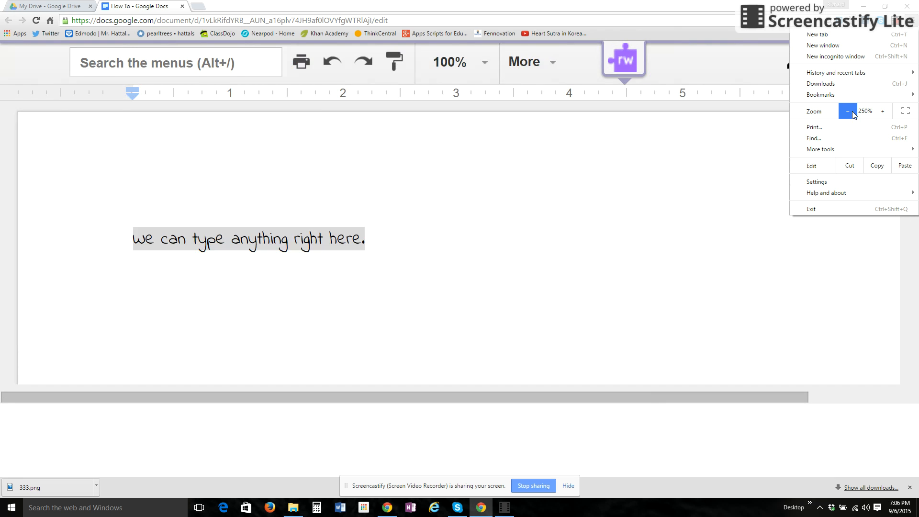
left_click(731, 165)
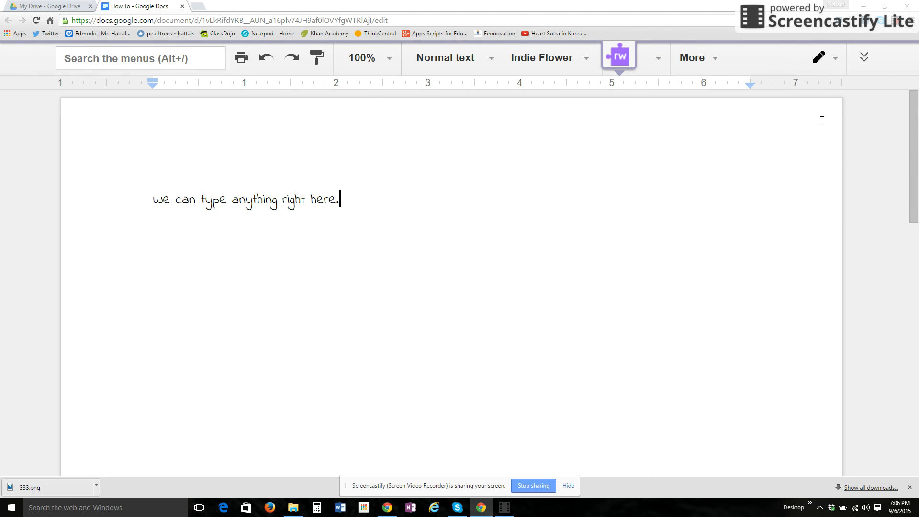
left_click(865, 59)
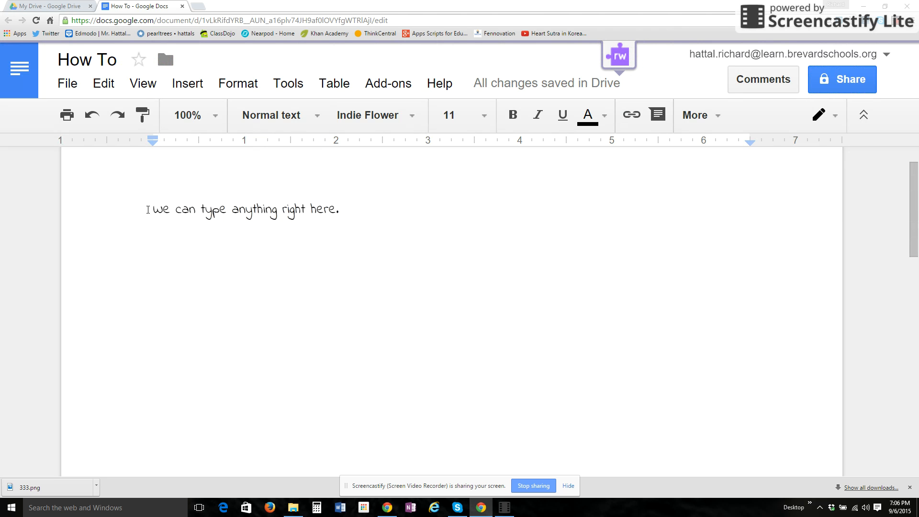
- Set the font size of the whole sentence to 24
left_click_drag(152, 210, 345, 212)
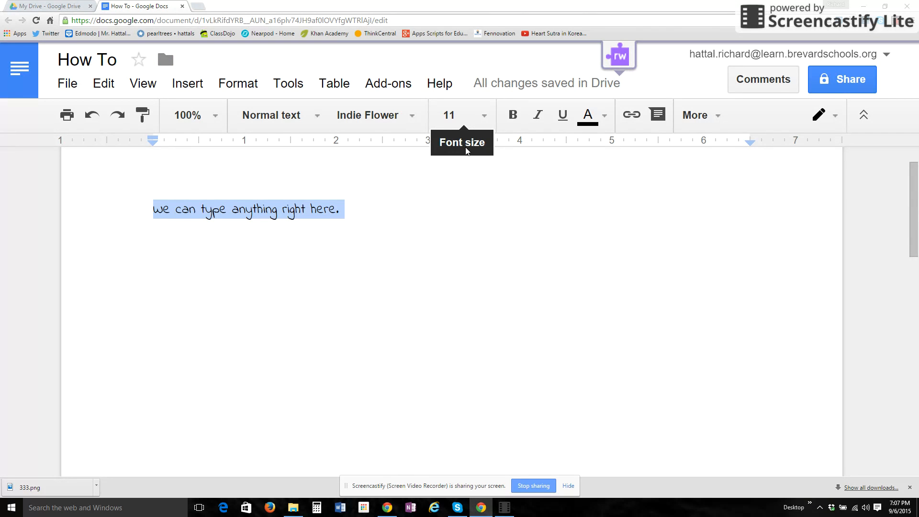
left_click(484, 123)
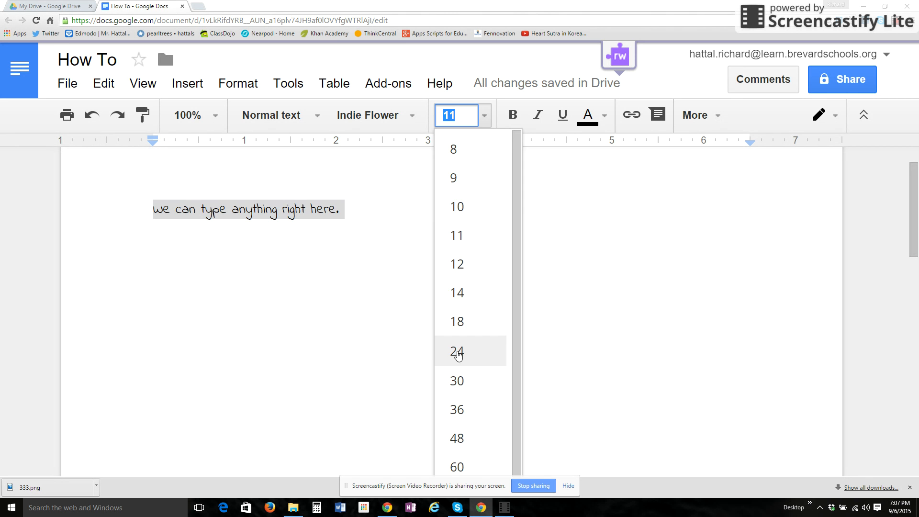
left_click(458, 354)
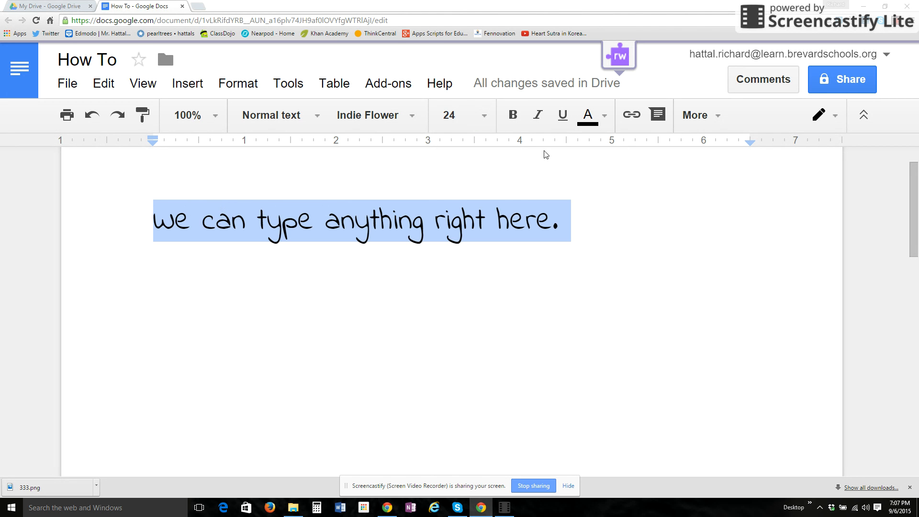
- Try bold, italic and underline one by one on the selected sentence, removing each format again
left_click(514, 125)
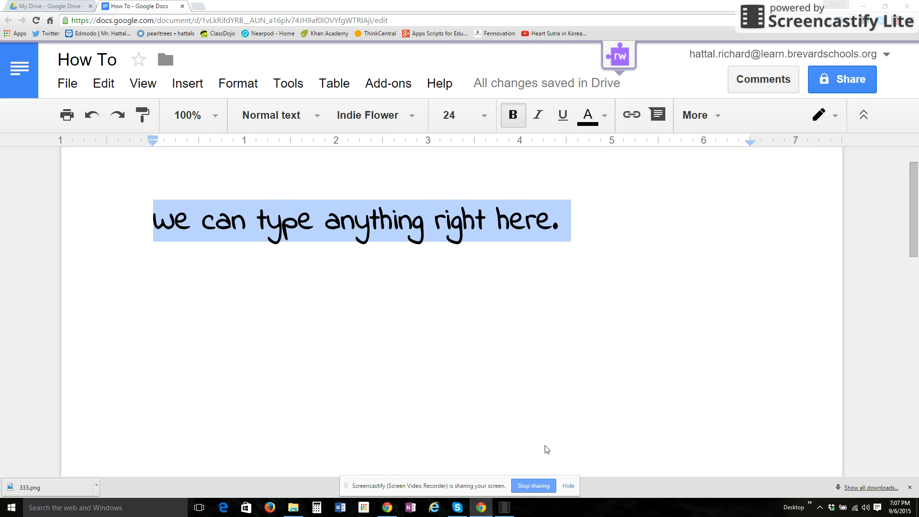
left_click(513, 120)
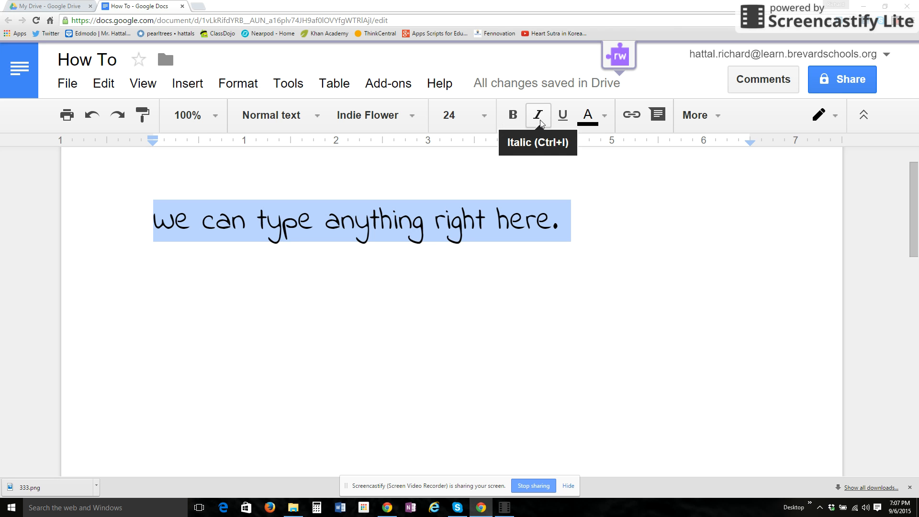
left_click(540, 123)
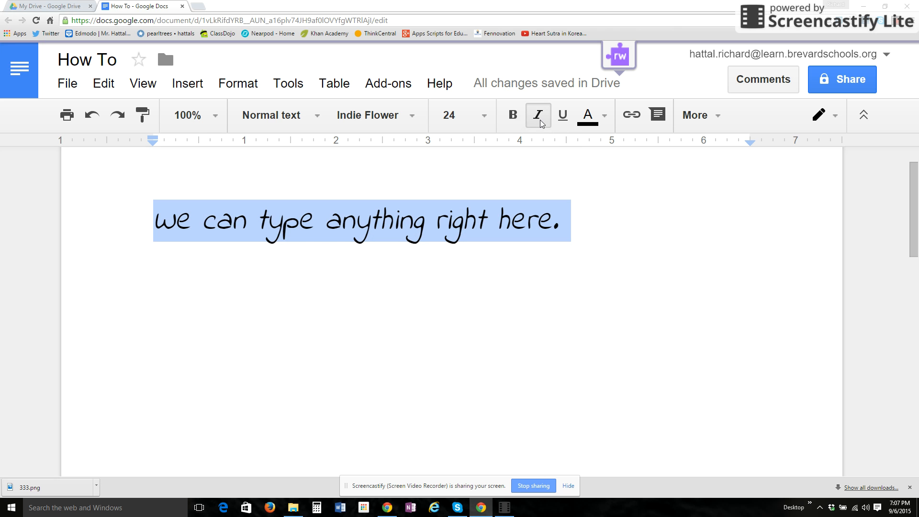
left_click(540, 123)
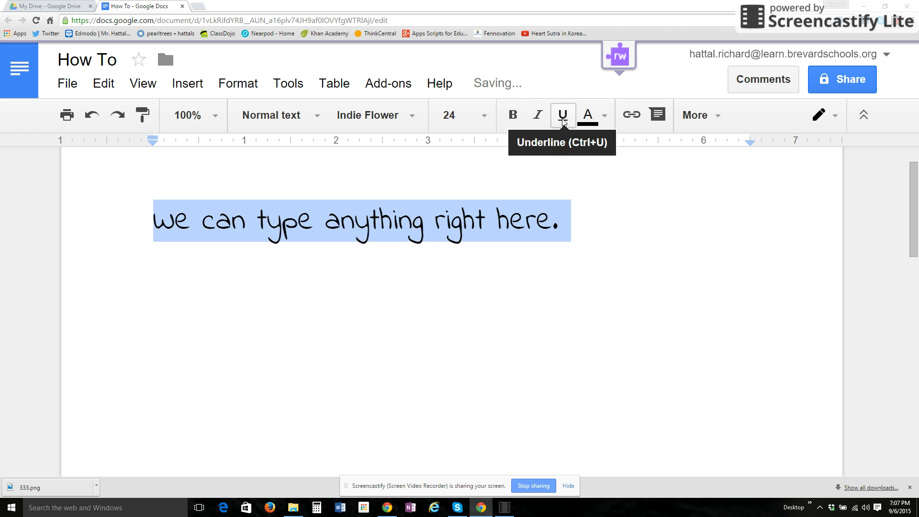
left_click(563, 120)
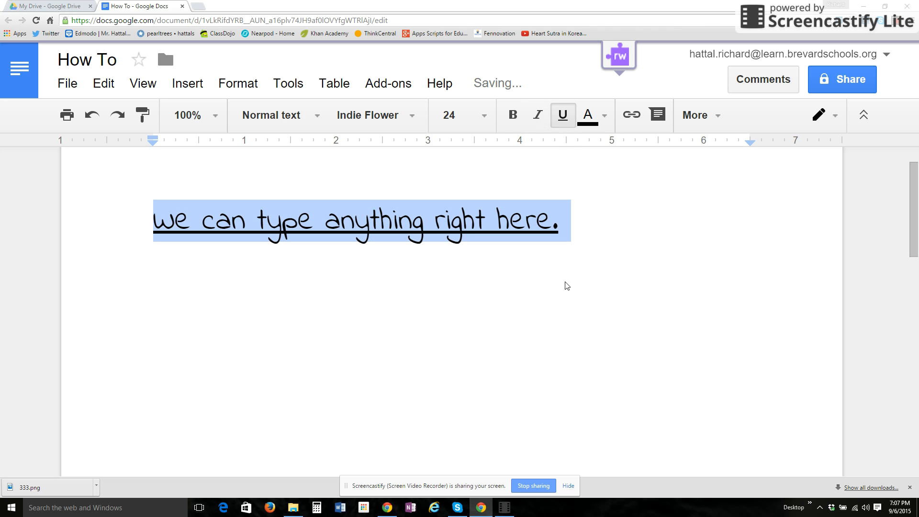
left_click(562, 122)
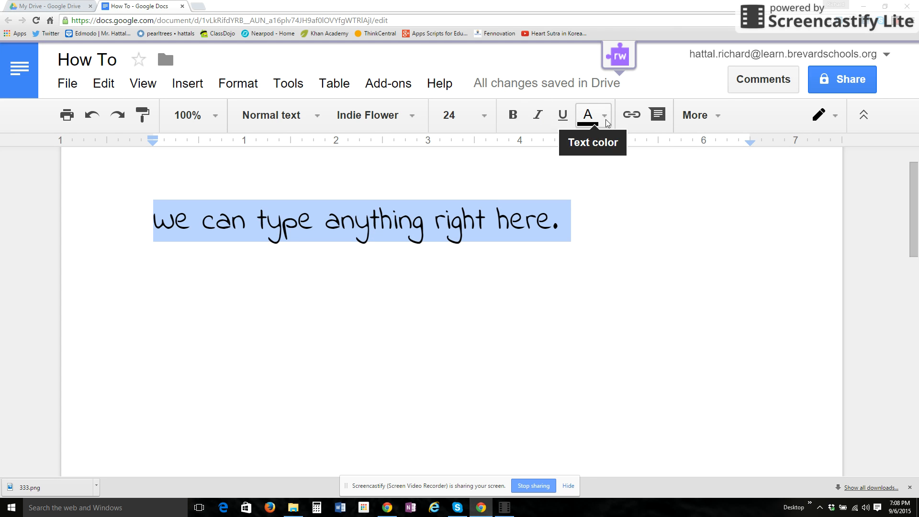
- Sample various shades as a custom text color and apply the pink #ffb9dc to the selected sentence
left_click(606, 123)
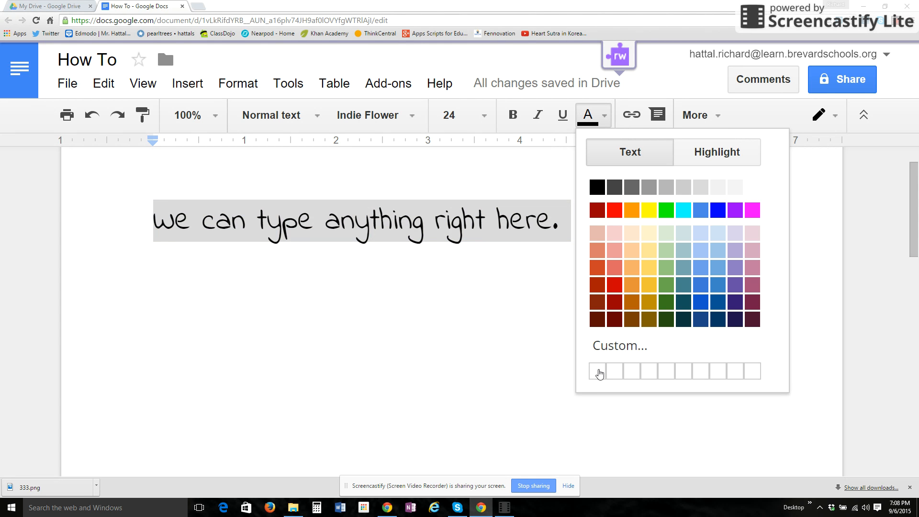
left_click(599, 374)
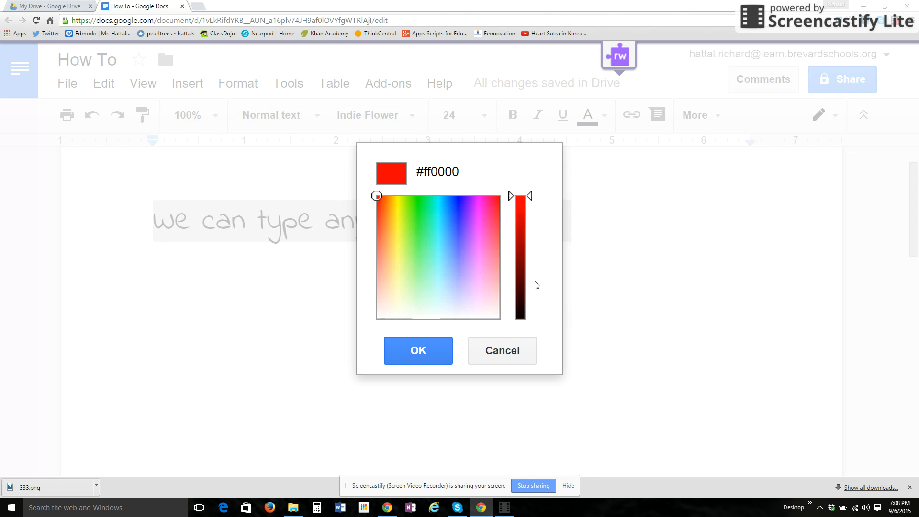
left_click(427, 259)
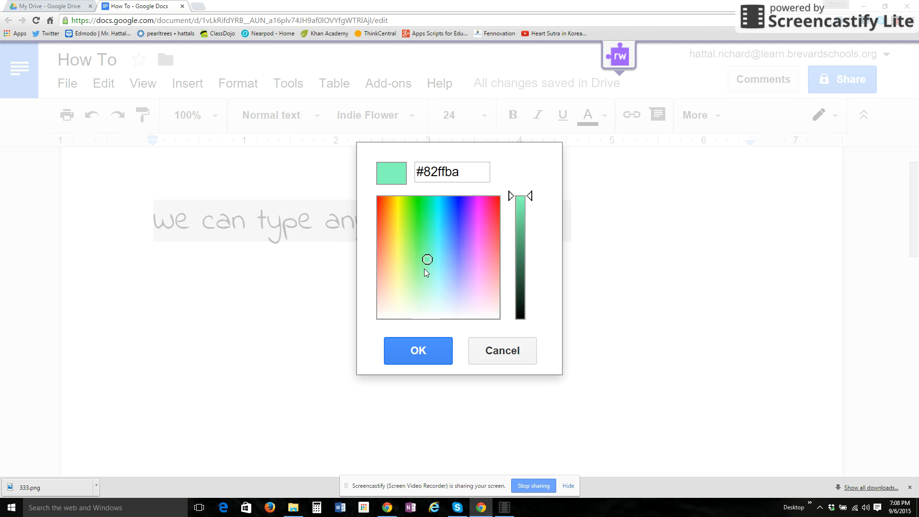
left_click(425, 270)
left_click(426, 257)
left_click(426, 278)
left_click(439, 281)
left_click(439, 267)
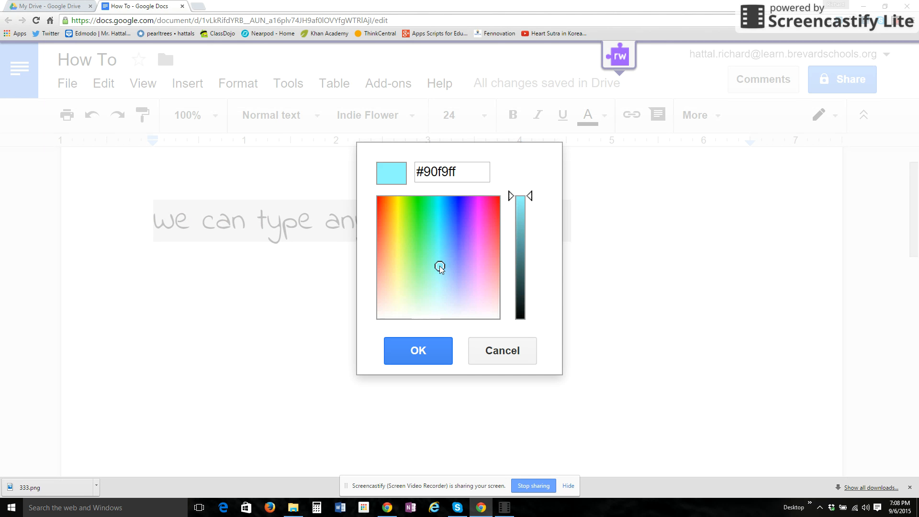
left_click(436, 251)
left_click(452, 239)
left_click(474, 246)
left_click(476, 263)
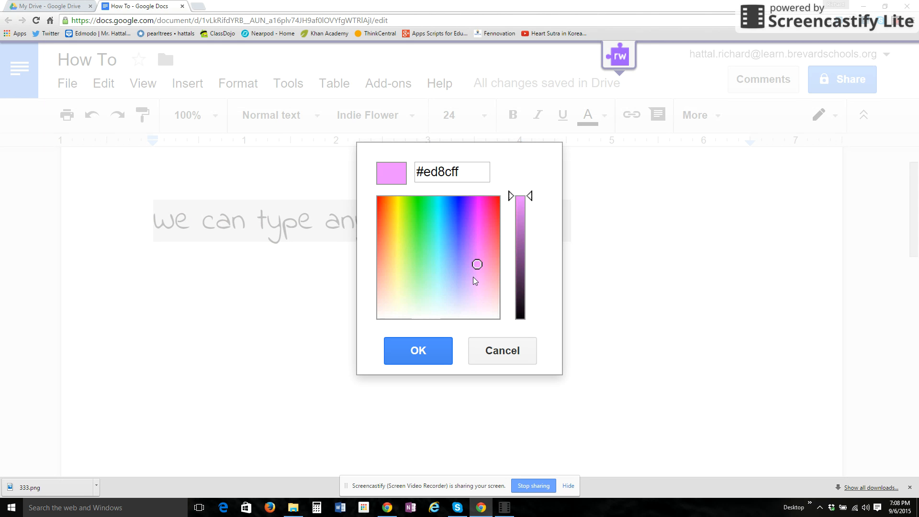
left_click(463, 297)
left_click(432, 279)
left_click(411, 256)
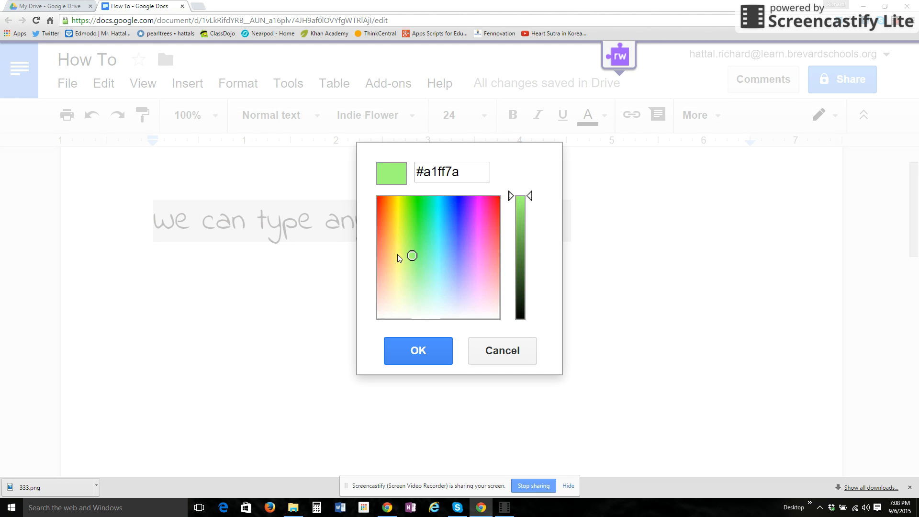
left_click(390, 285)
left_click(390, 296)
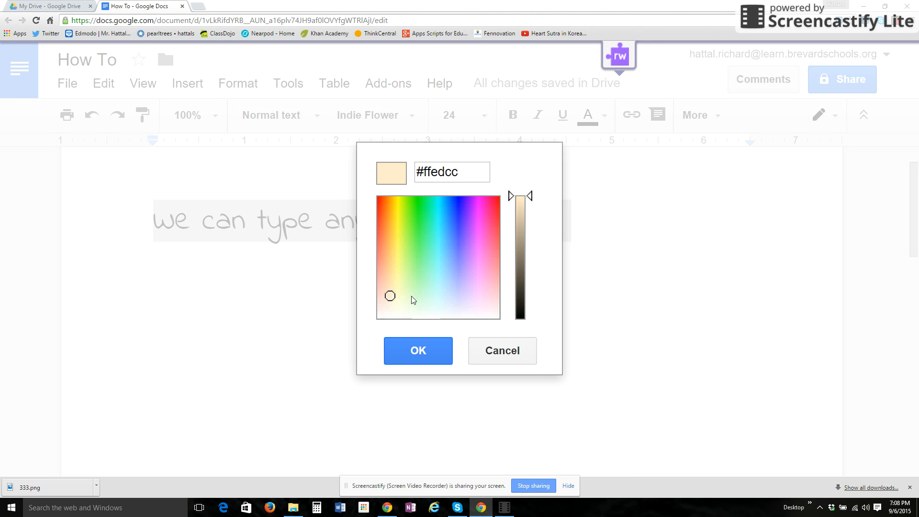
left_click(381, 204)
left_click(402, 202)
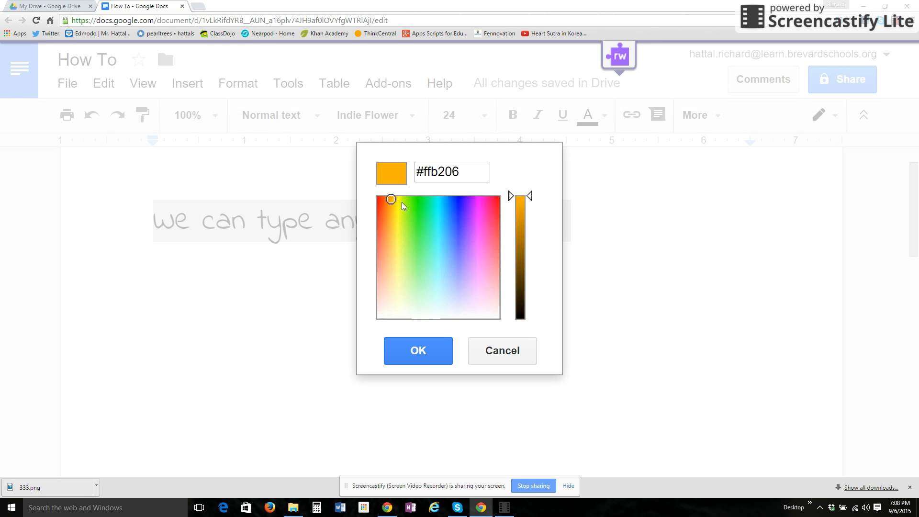
left_click(417, 209)
left_click(445, 263)
left_click(450, 289)
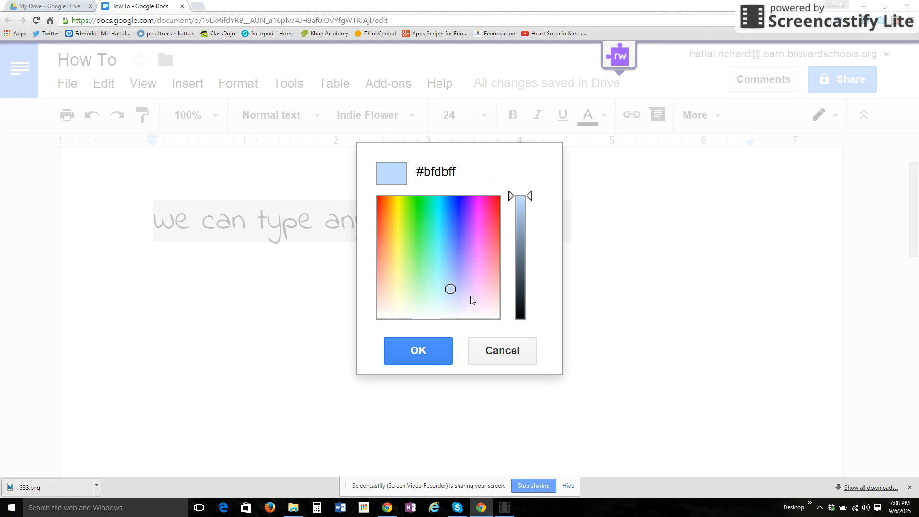
left_click(487, 301)
left_click(491, 287)
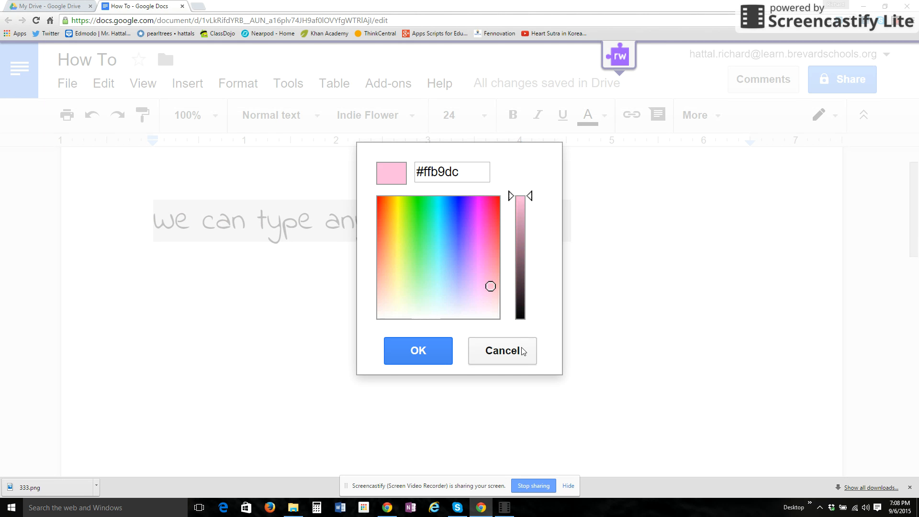
left_click(440, 357)
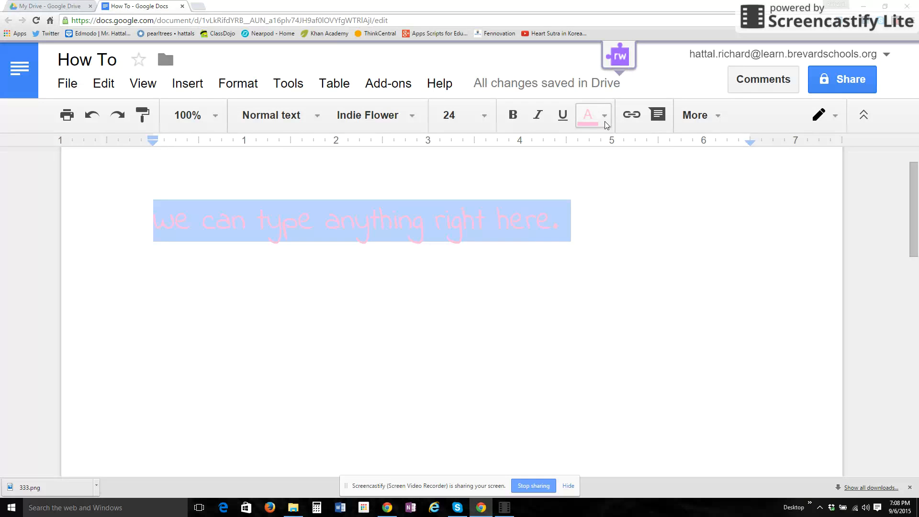
left_click(605, 121)
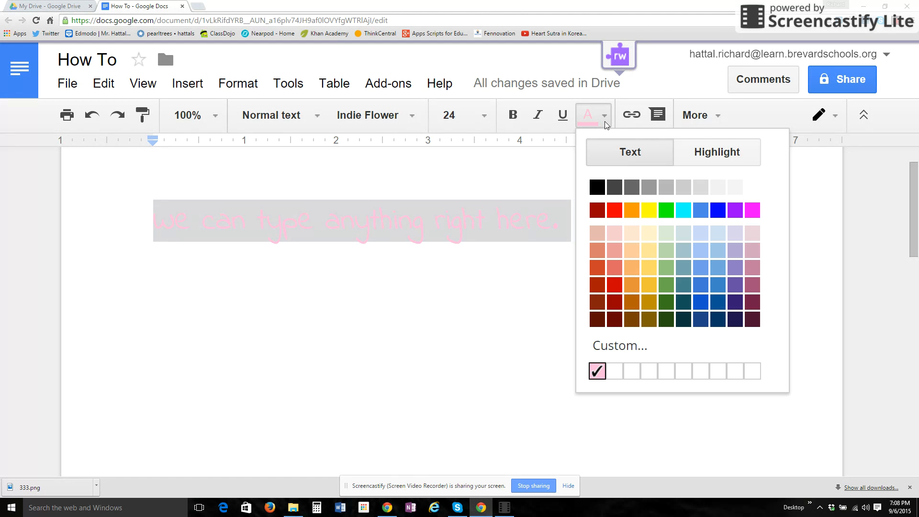
left_click(612, 378)
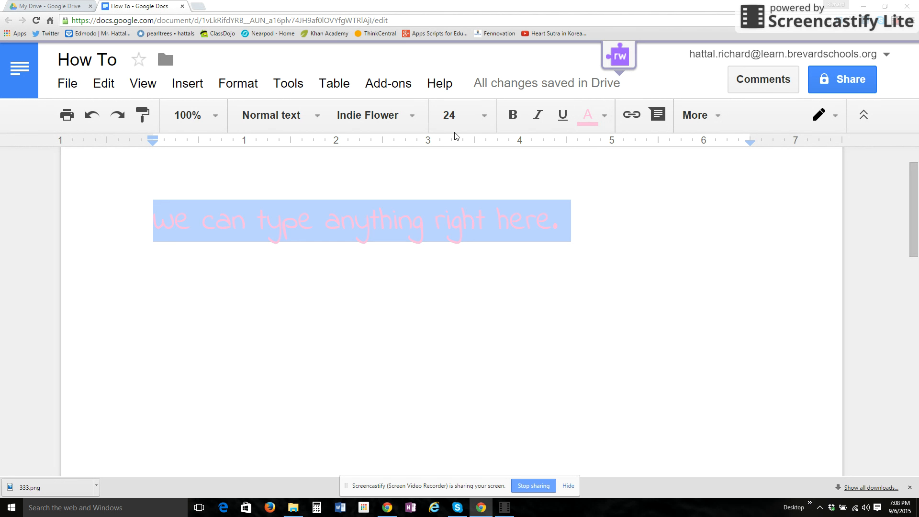
left_click(288, 94)
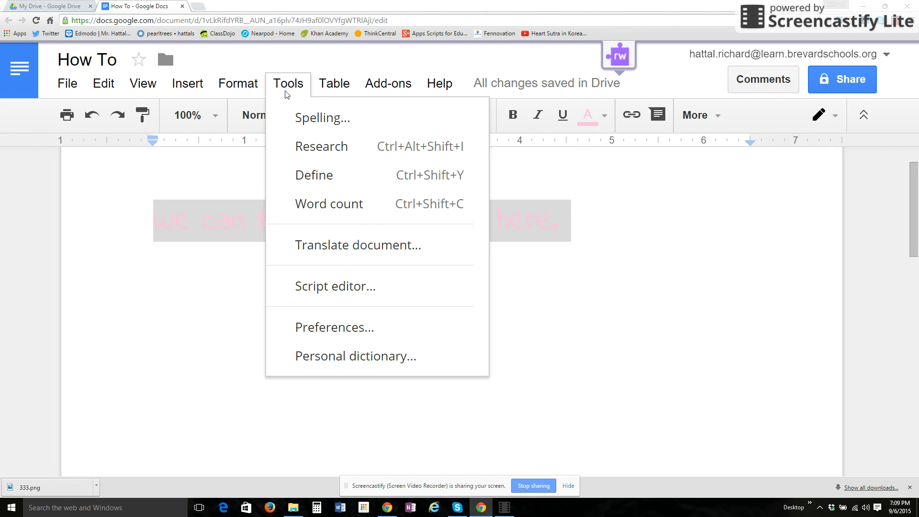
- Deselect the sentence and start a new line below it
left_click(602, 215)
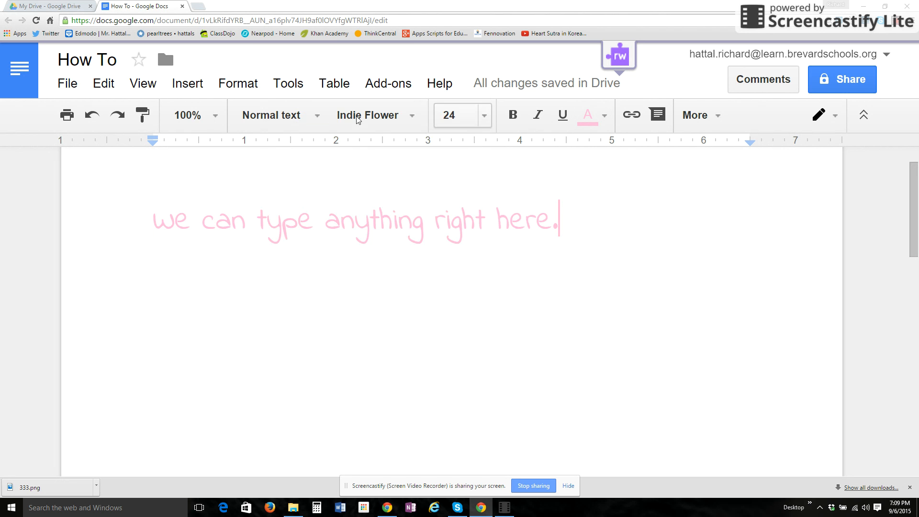
key("Return")
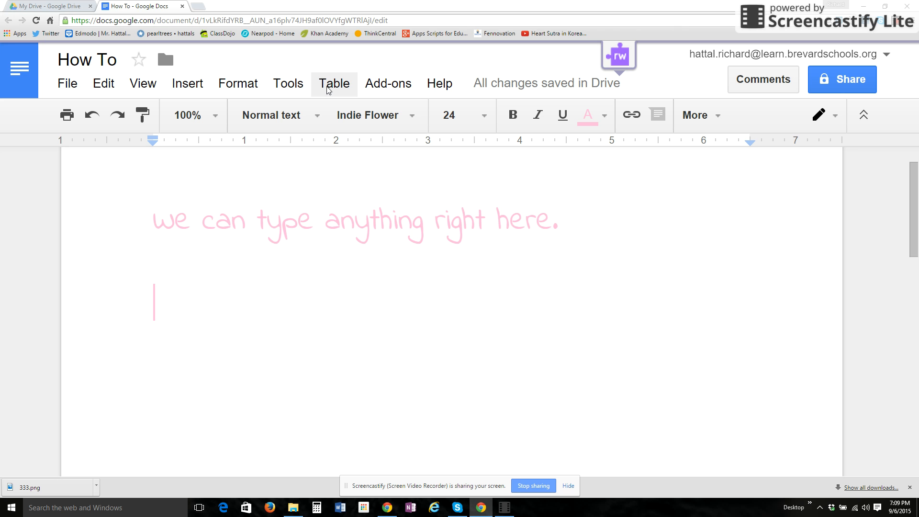
- Insert a table with three columns and three rows below the sentence
left_click(329, 90)
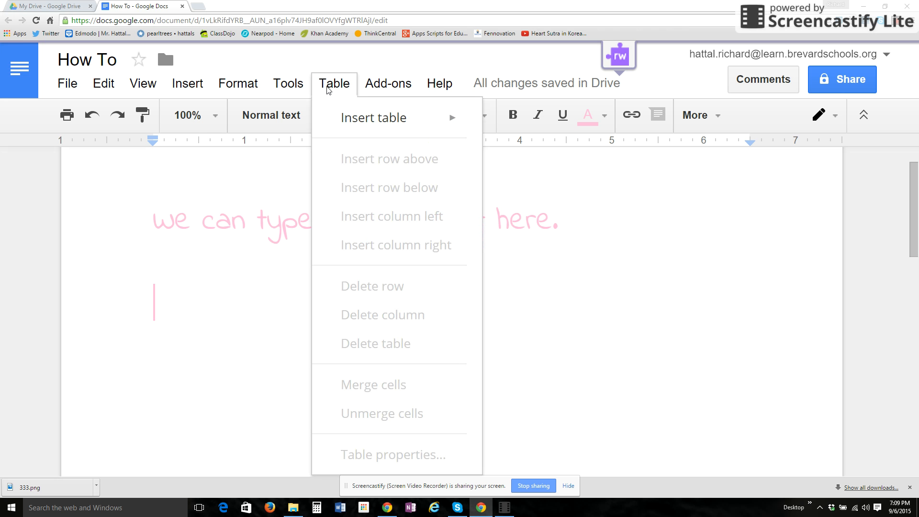
mouse_move(352, 124)
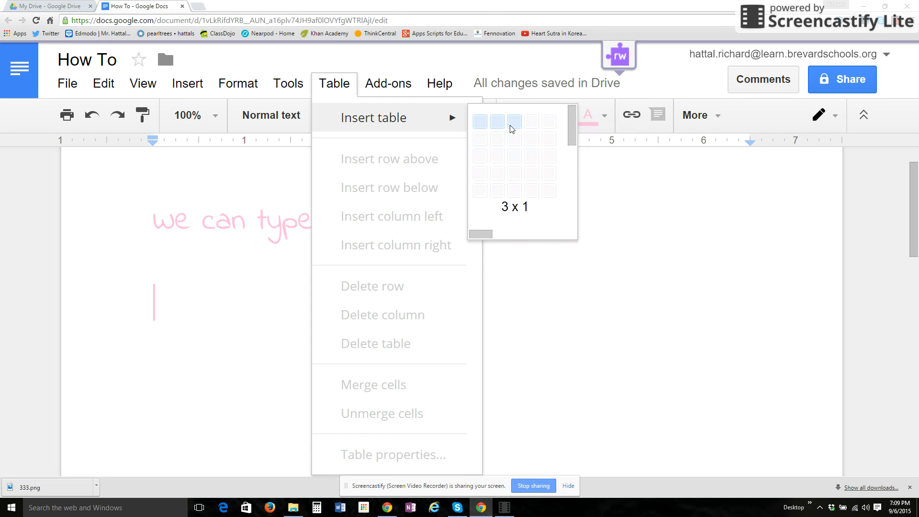
left_click(519, 159)
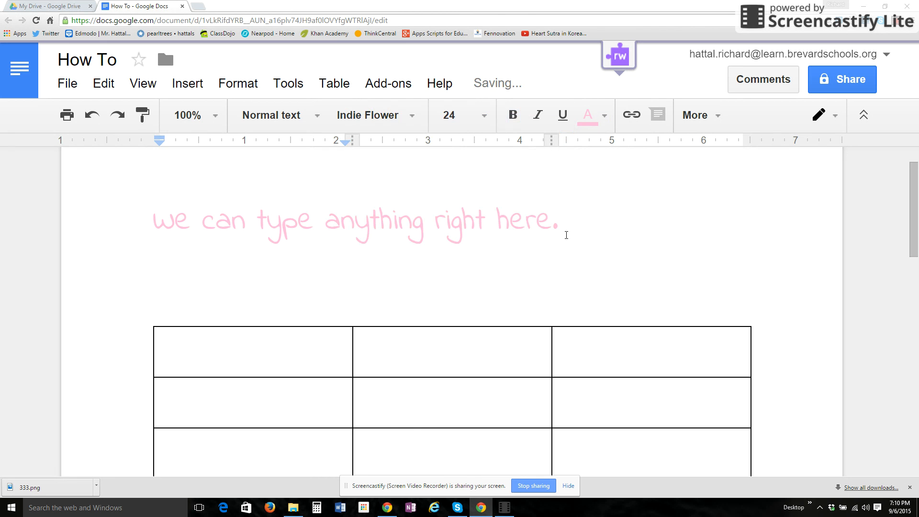
- Fill the table's first row with the sample entries "hjsklgfdsg", "jfjfkddkl" and "dfsdfdsf"
scroll(567, 235, "down", 3)
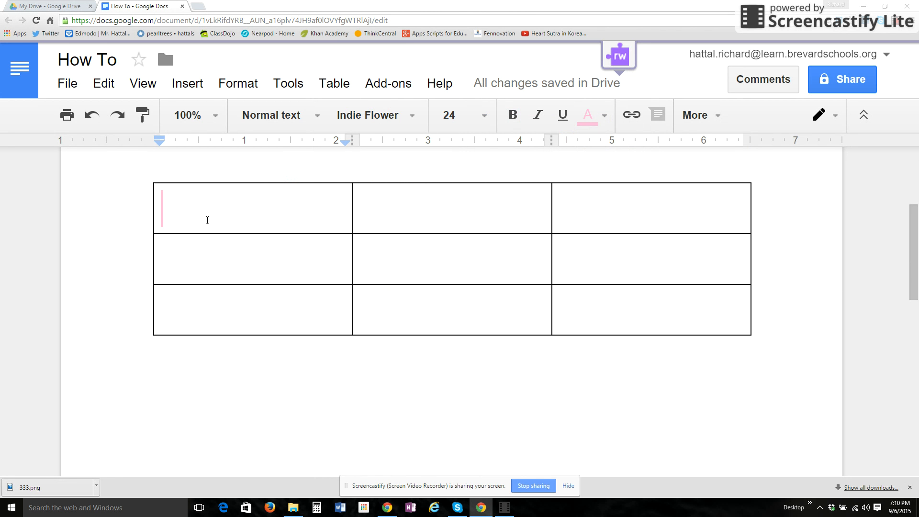
type("hjsklgfdsg")
key("Tab")
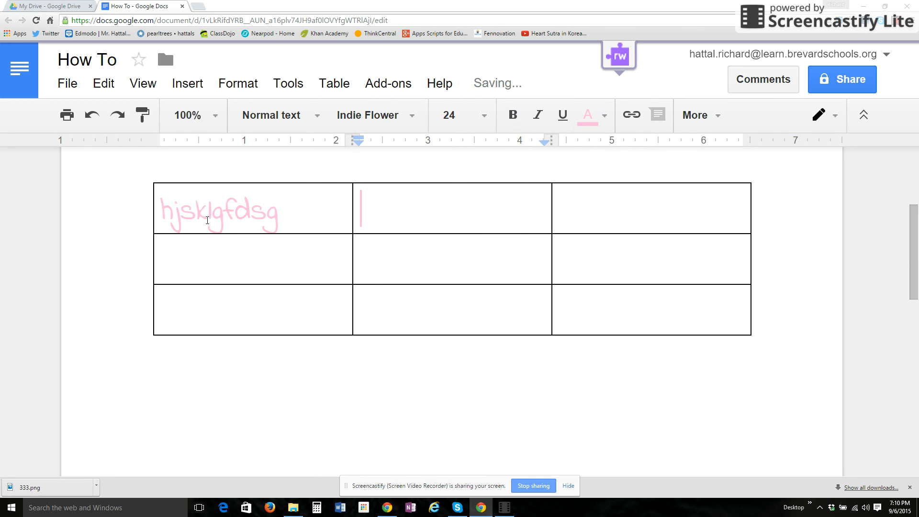
type("jfjfkddkl")
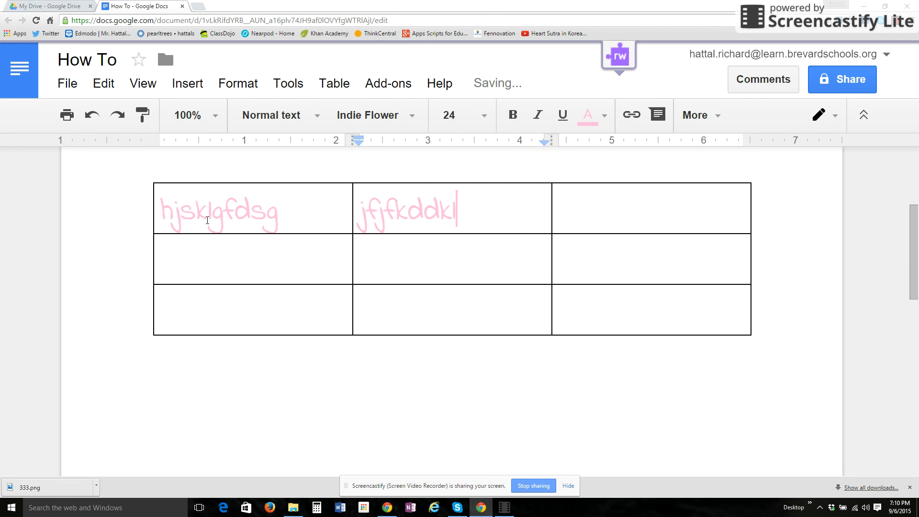
key("Tab")
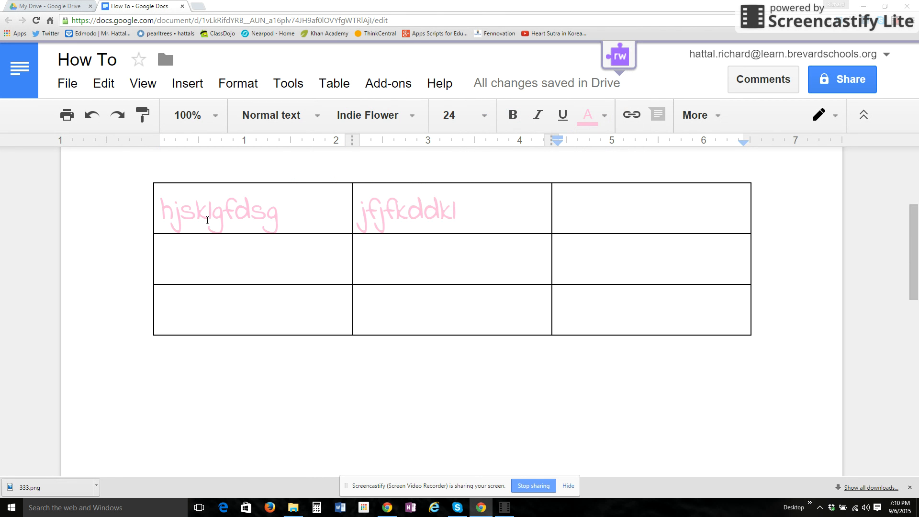
type("dfsdfdsf")
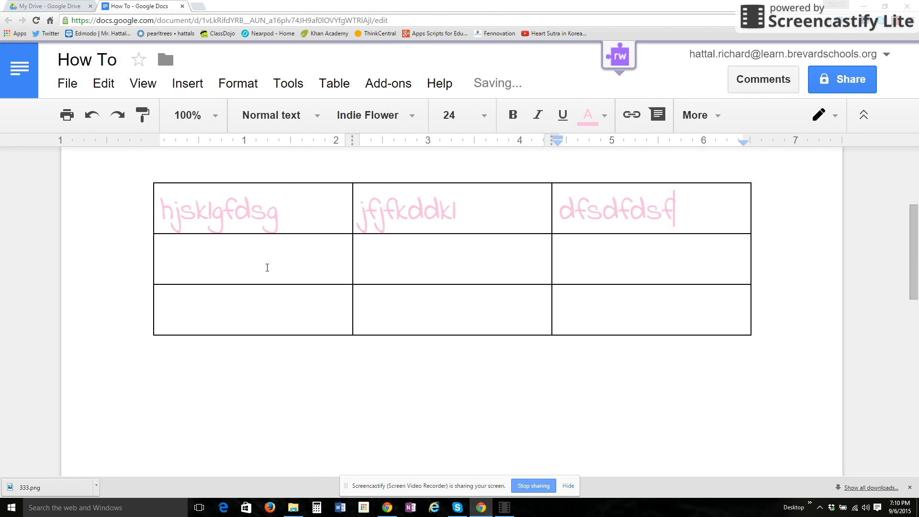
- Fill the table's second row with "sdsdsd", "ssdsds" and "sdsdsd", and the third row's last cell with "sdsdsdsd"
key("Tab")
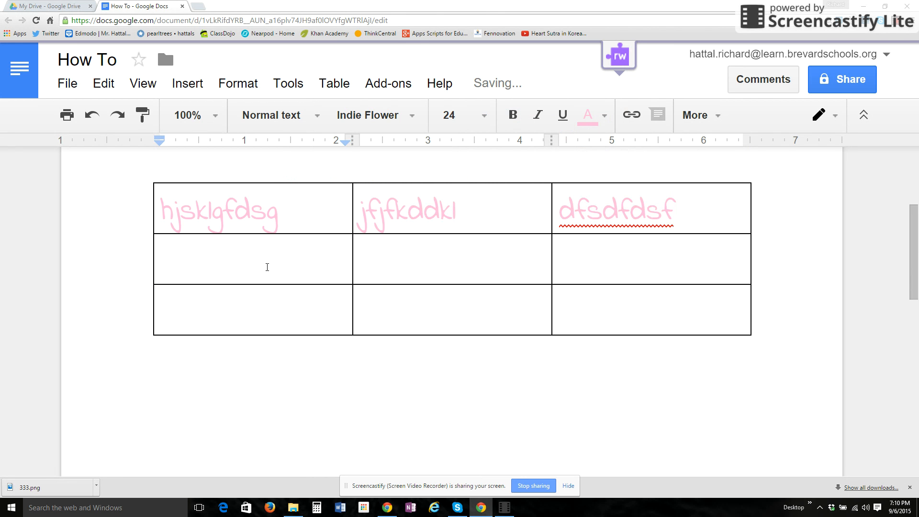
type("sdsdsd")
left_click(647, 319)
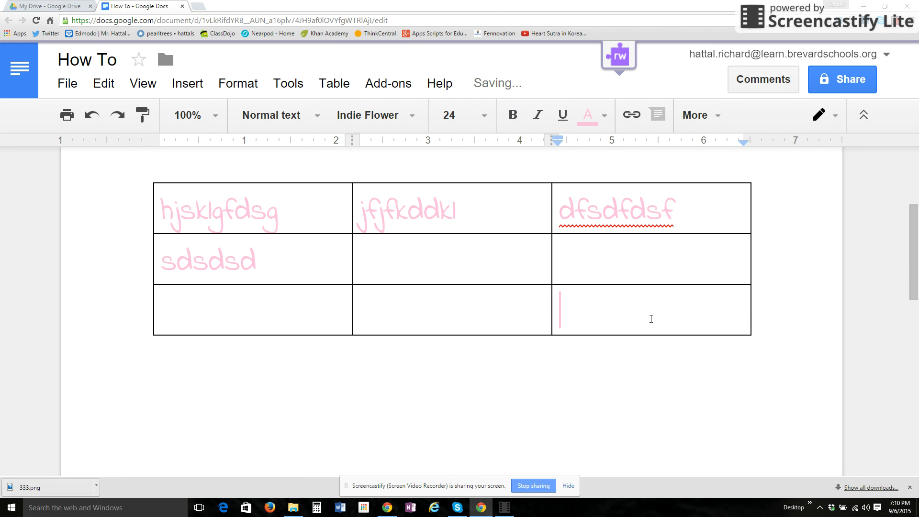
type("sdsdsdsd")
left_click(419, 262)
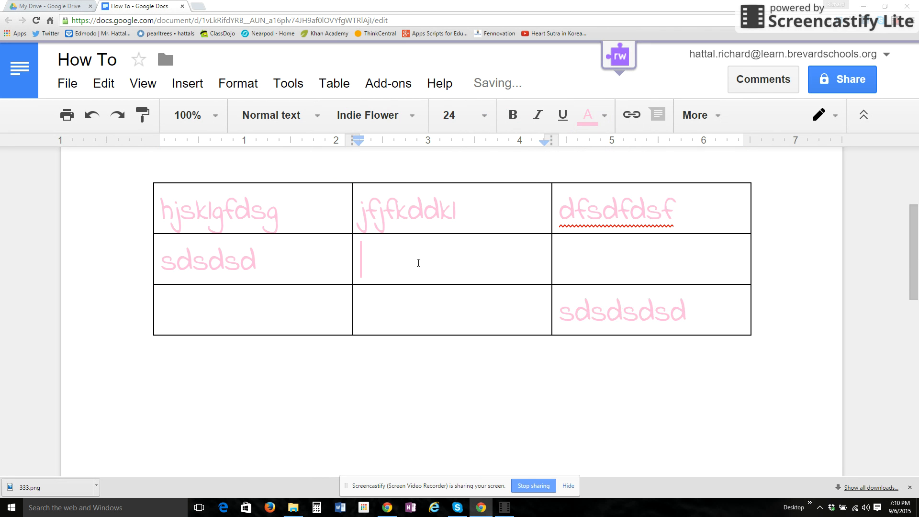
type("ssdsds")
left_click(599, 266)
type("sd")
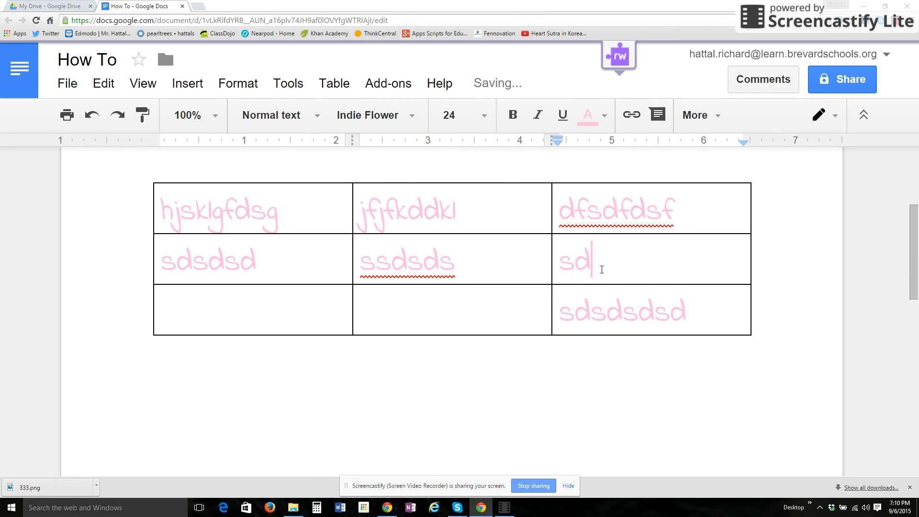
type("sdsd")
- Complete the table's third row with "sdsdsd" in the middle cell and "sdsdsds" in the first cell
left_click(411, 308)
type("sd")
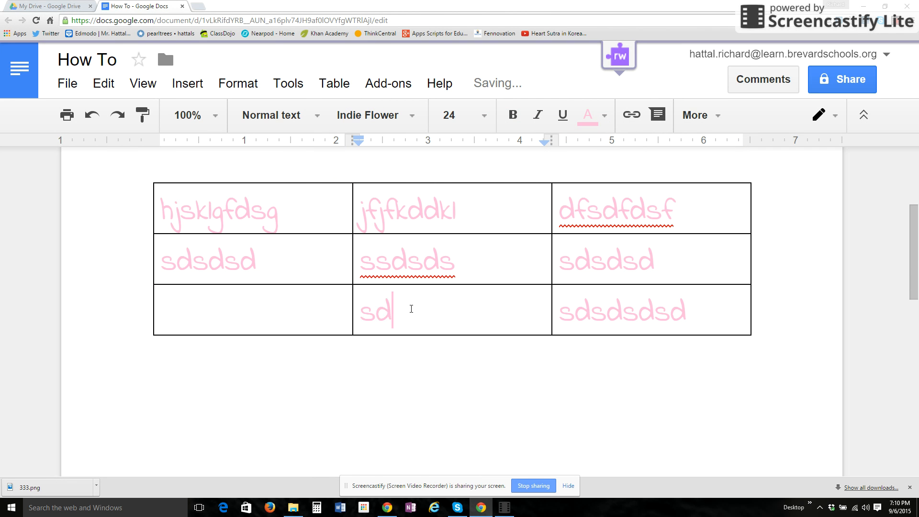
type("sdsd")
left_click(202, 309)
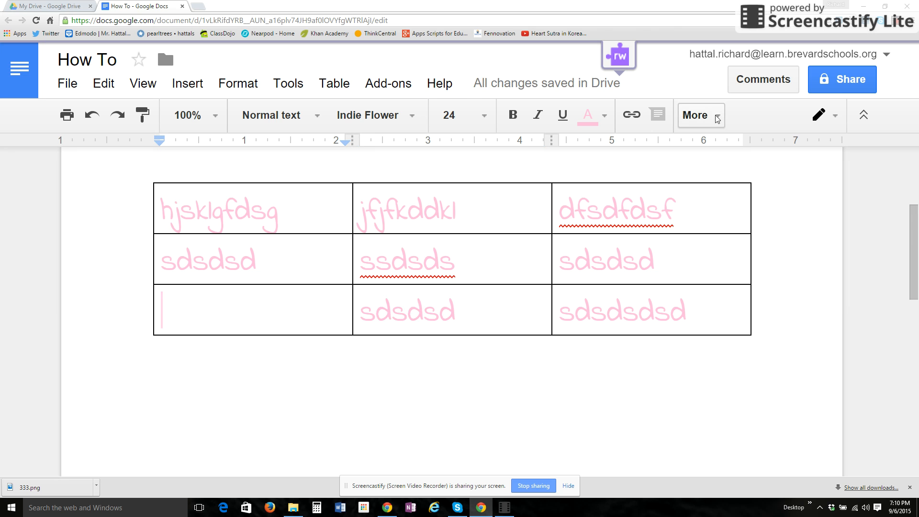
type("sdsdsds")
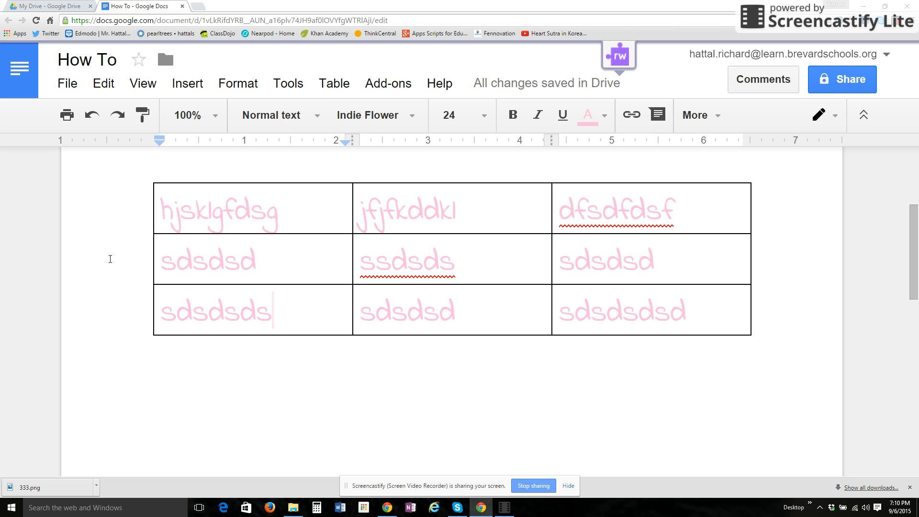
- Delete the whole sample table from the document
left_click(331, 87)
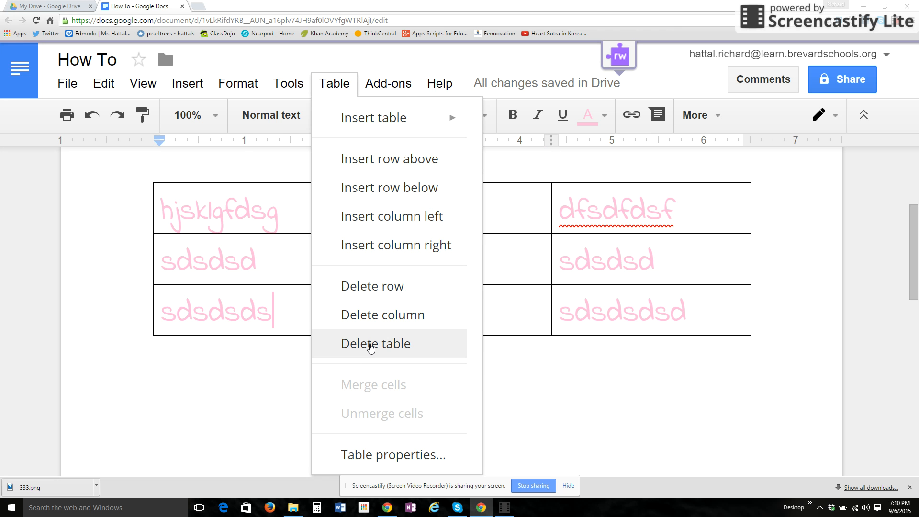
left_click(371, 346)
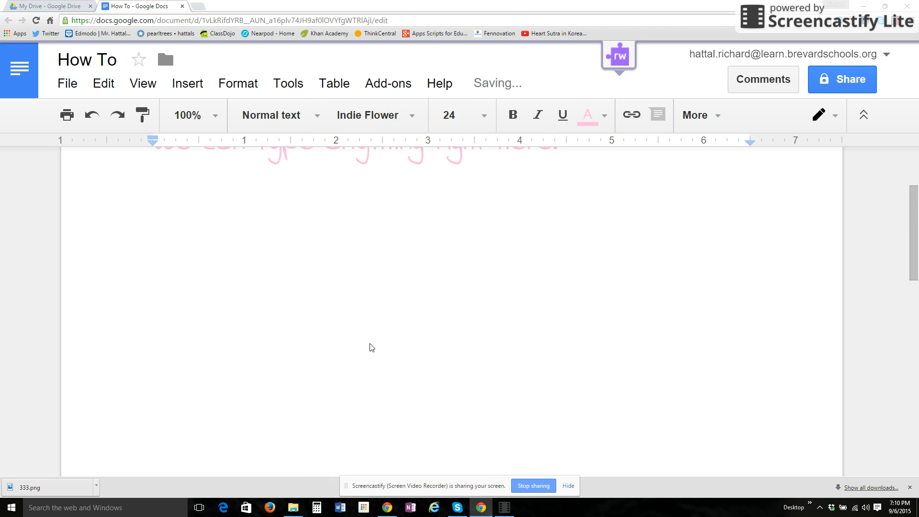
- Upload the image 5060861 from the WEBSITE folder in Pictures and insert it below the text line, checking its placement in the document
left_click(184, 85)
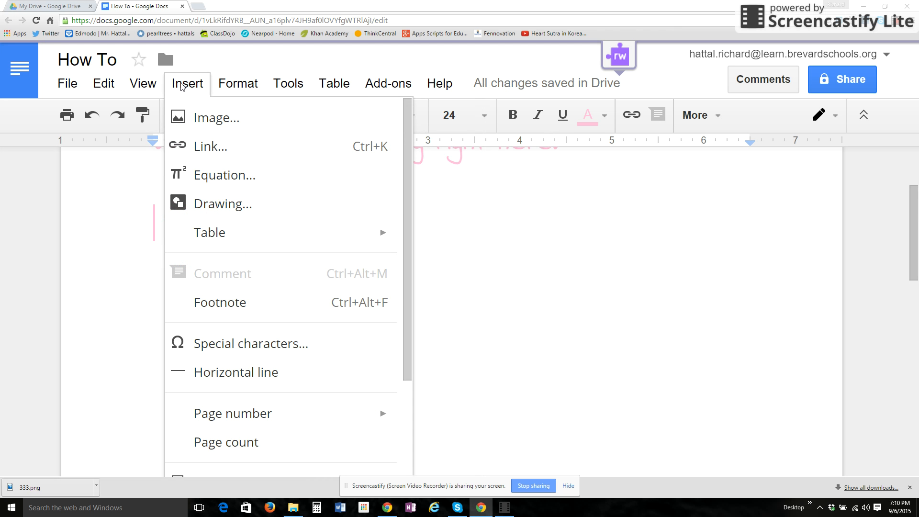
left_click(217, 124)
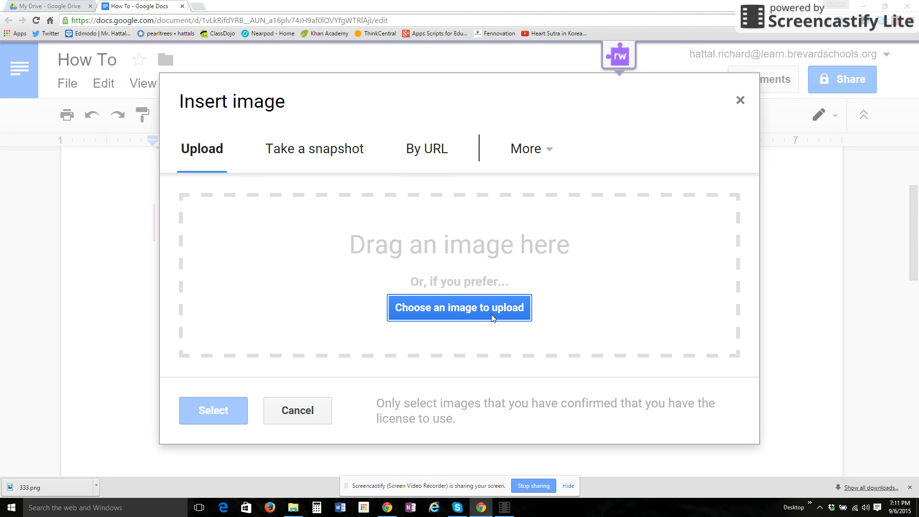
left_click(462, 309)
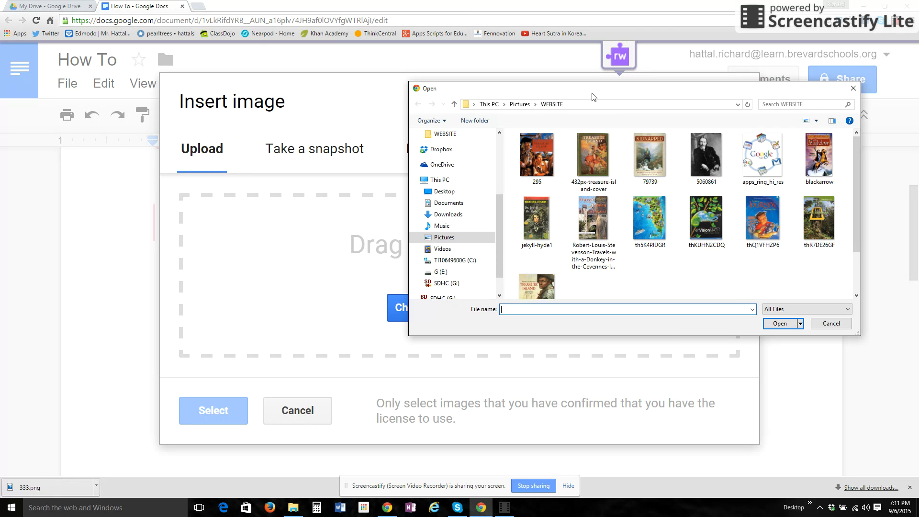
left_click_drag(462, 105, 402, 116)
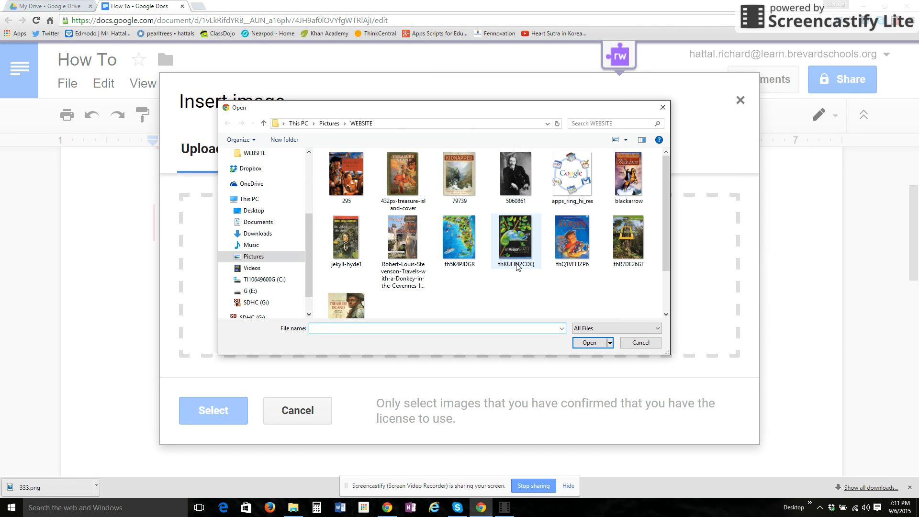
left_click(520, 182)
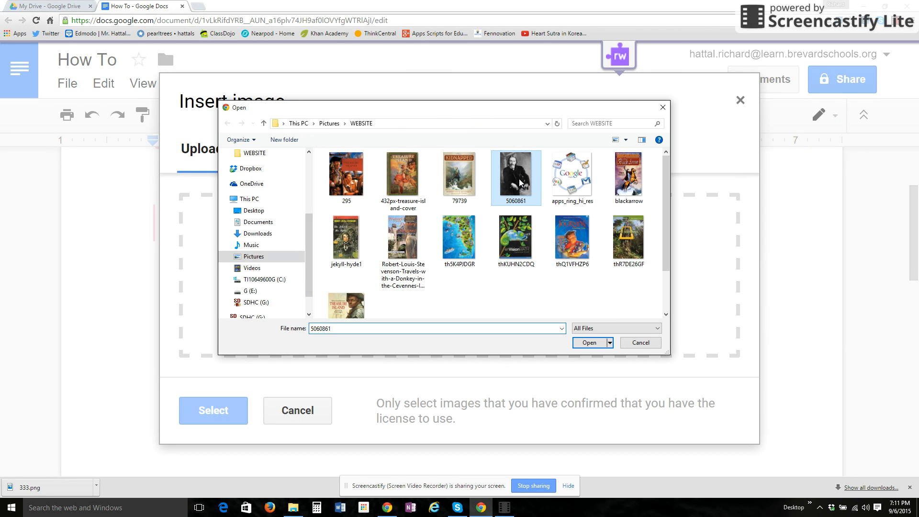
left_click(588, 343)
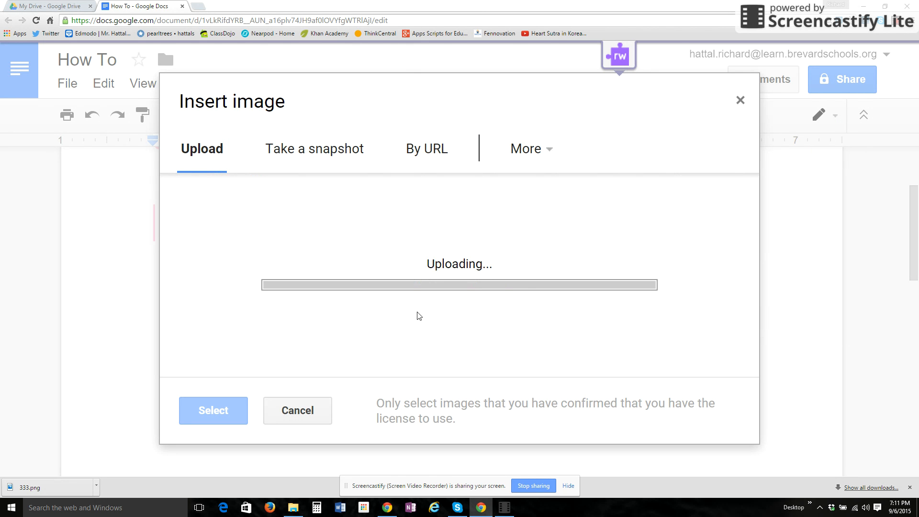
scroll(468, 312, "up", 6)
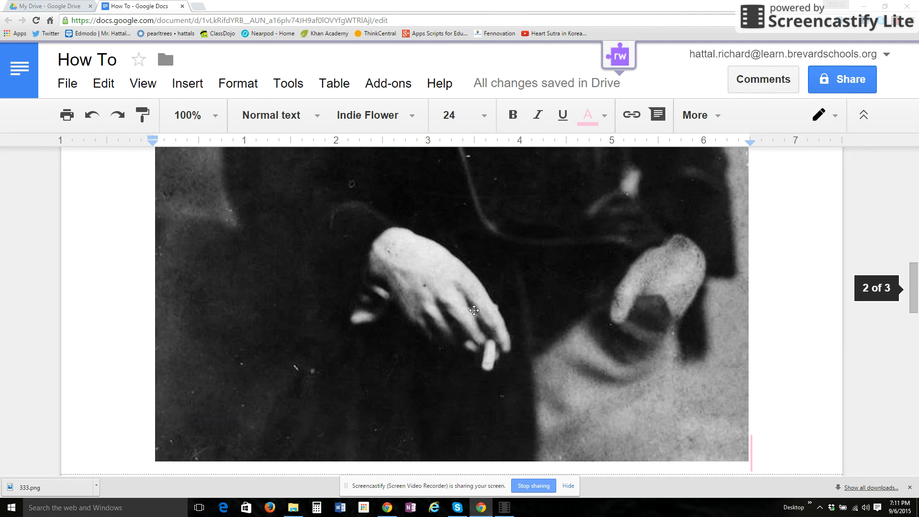
scroll(473, 310, "up", 12)
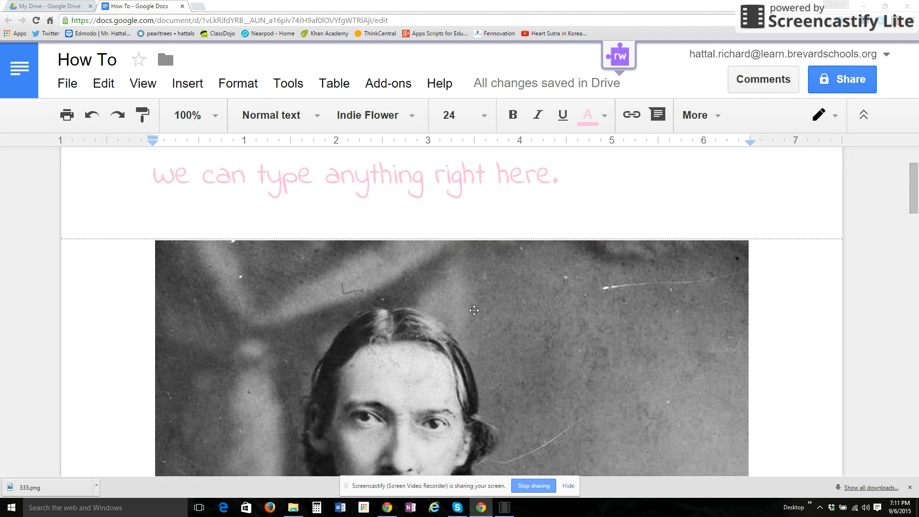
scroll(474, 310, "down", 1)
scroll(474, 310, "down", 1)
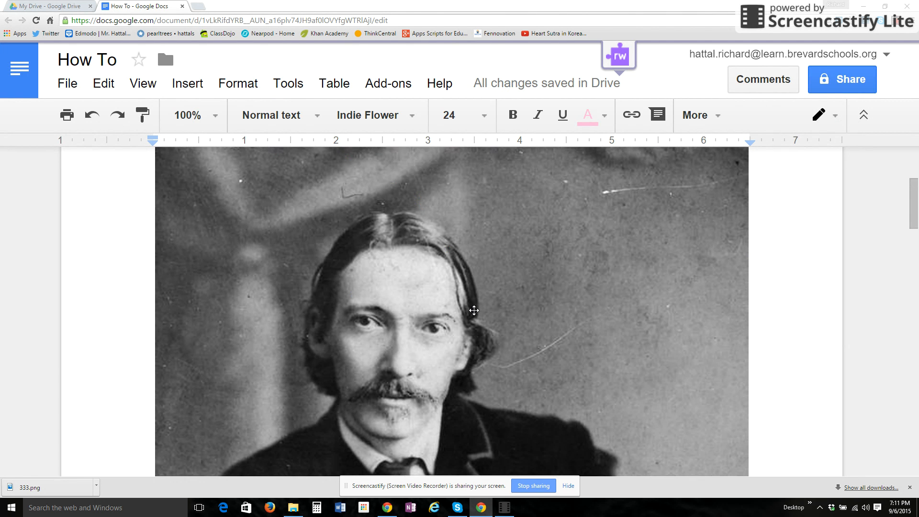